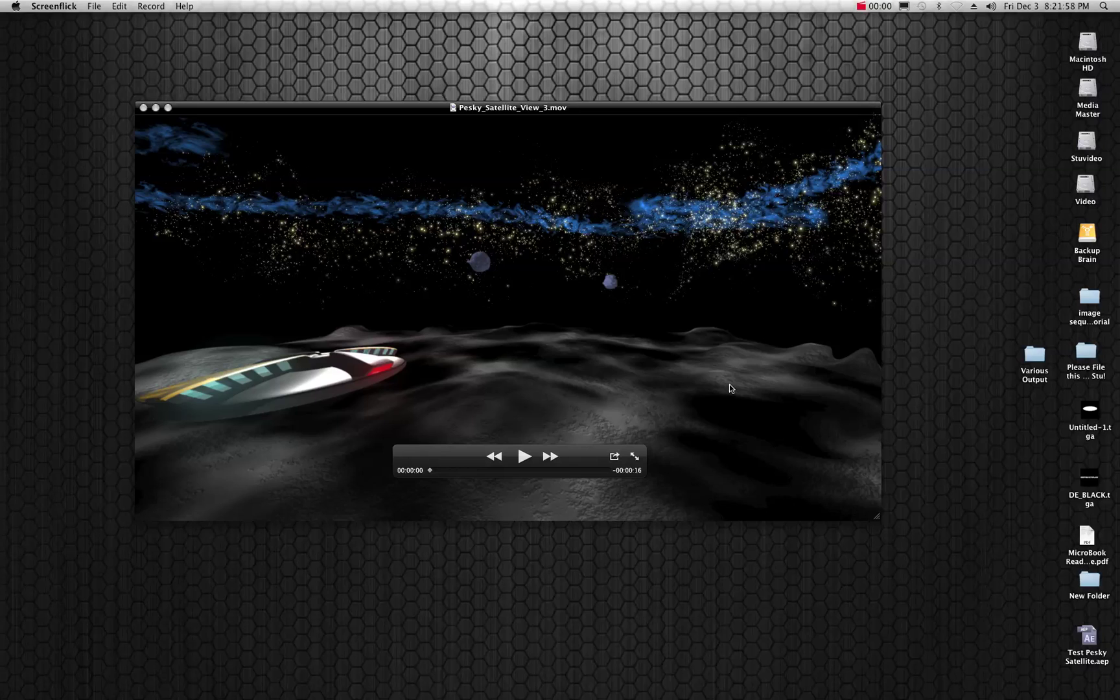
Play Pesky_Satellite_View_3.mov, pausing to examine the sparks, the burning asteroid and the spaceship's flight, and close the movie.
left_click(525, 457)
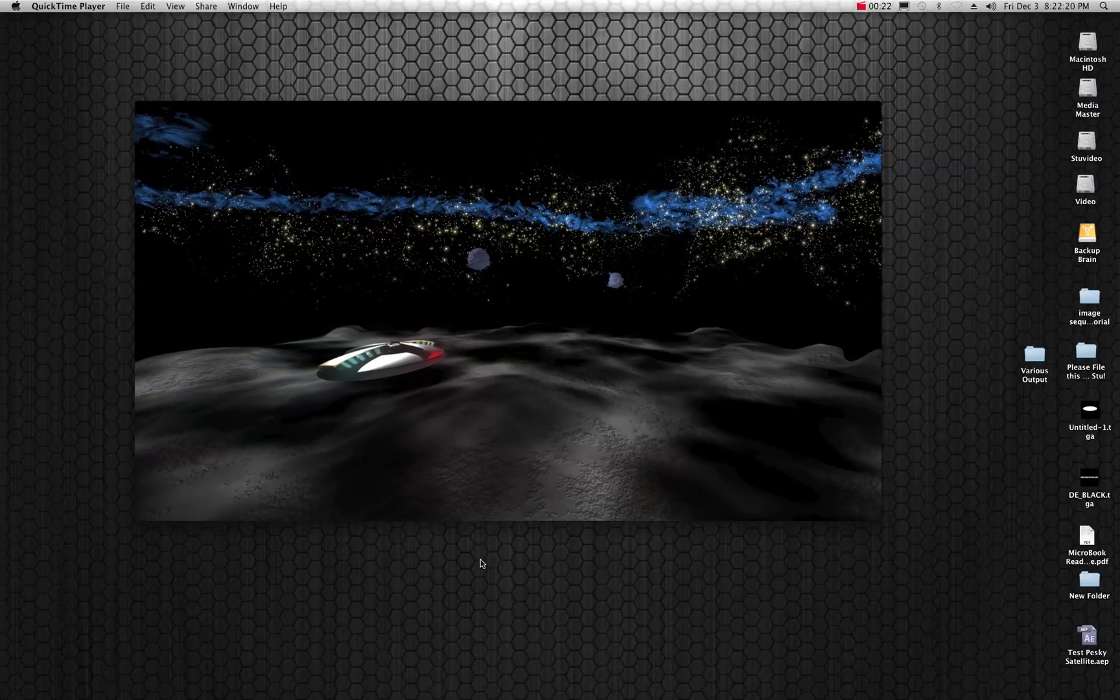
mouse_move(464, 526)
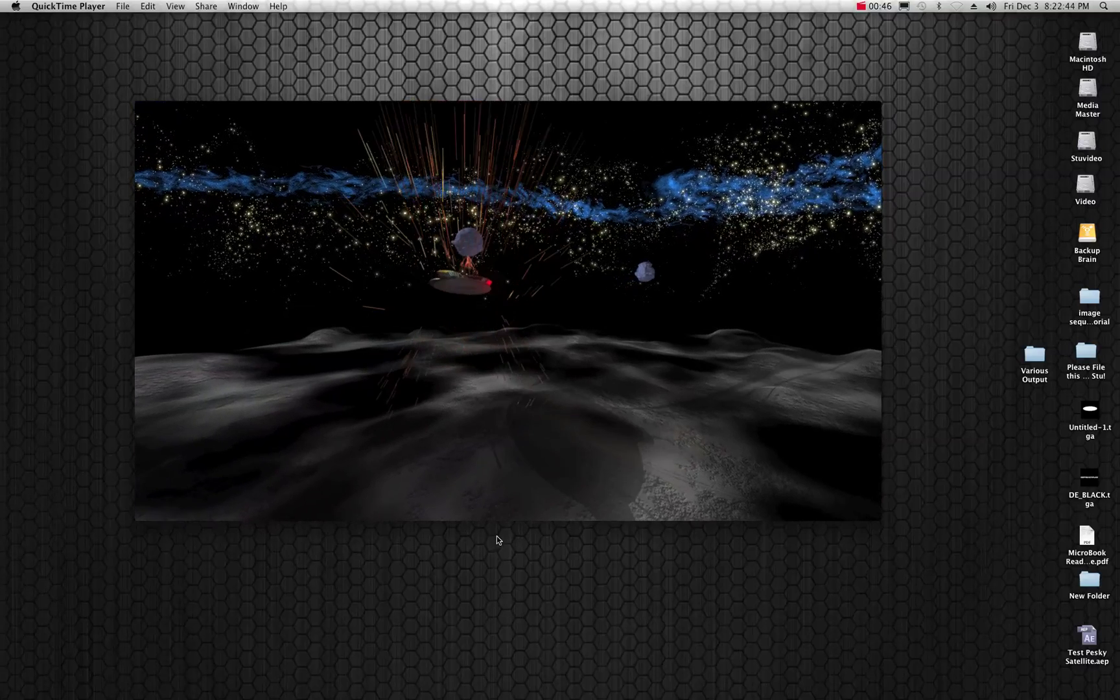
left_click(524, 458)
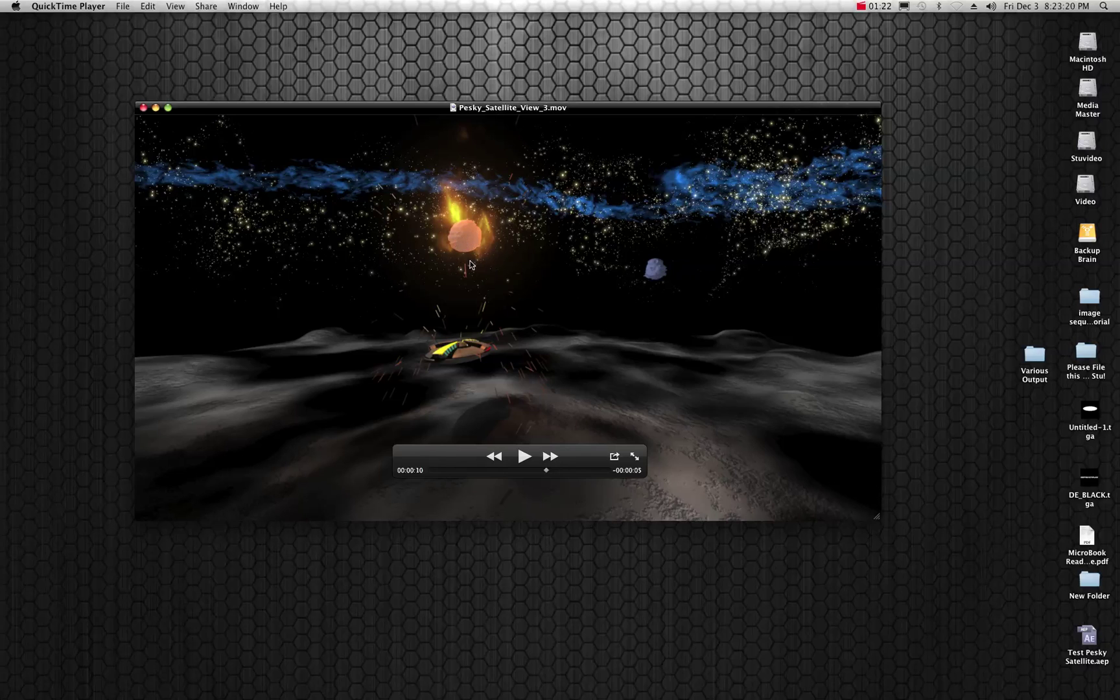
left_click(521, 457)
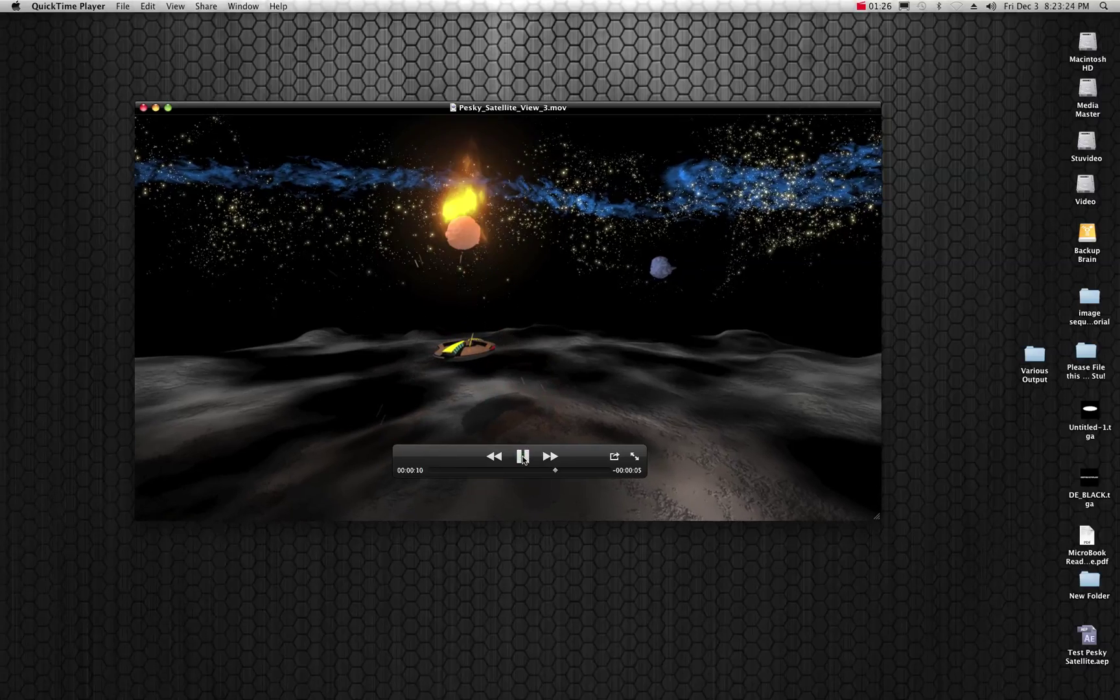
left_click(523, 457)
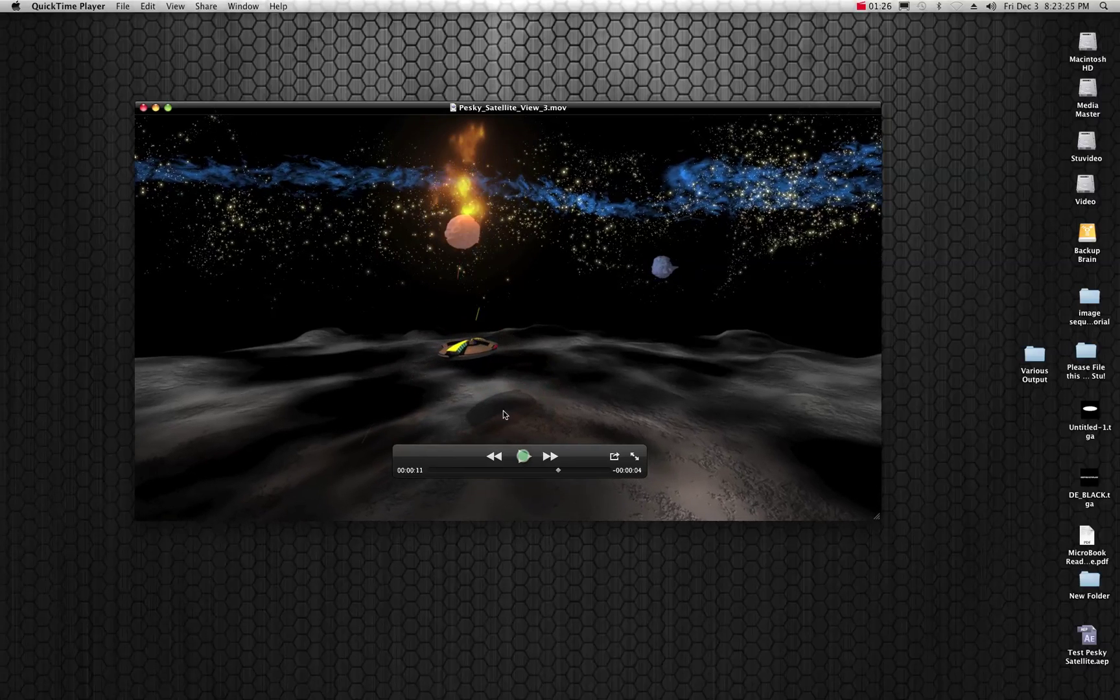
left_click(522, 457)
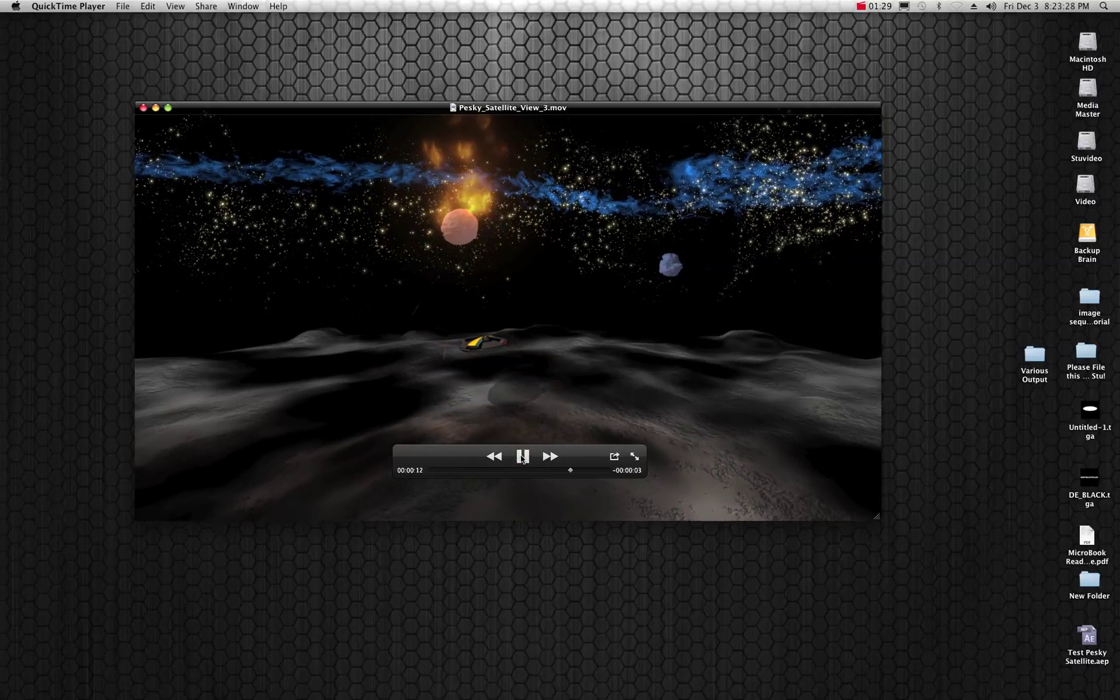
left_click(522, 457)
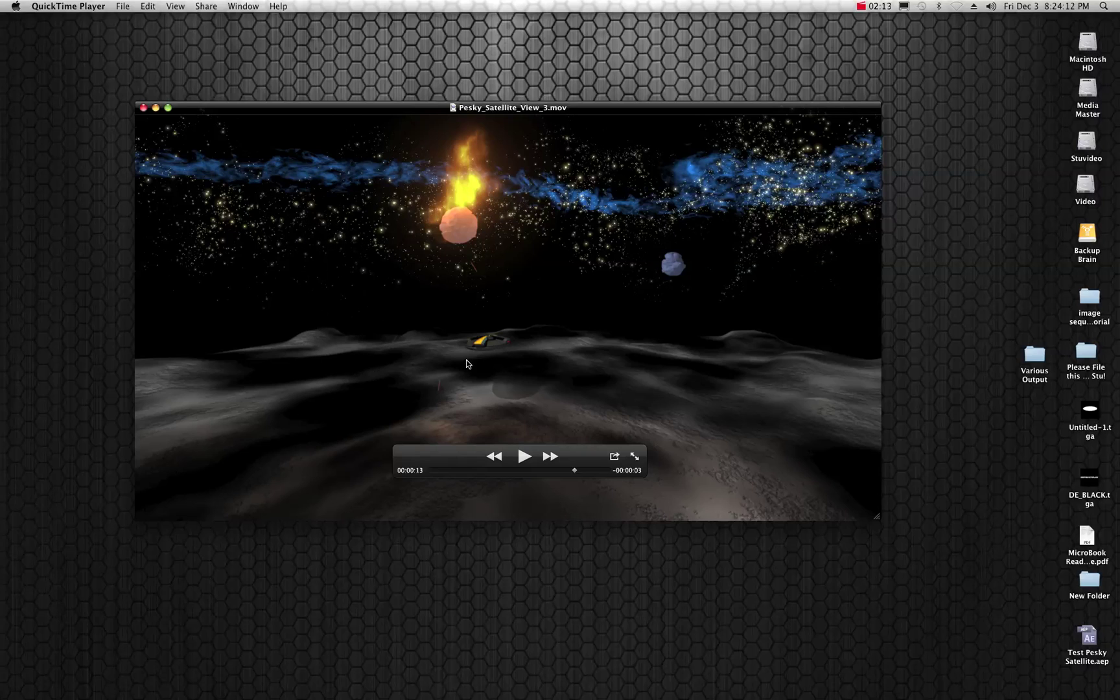
left_click(523, 457)
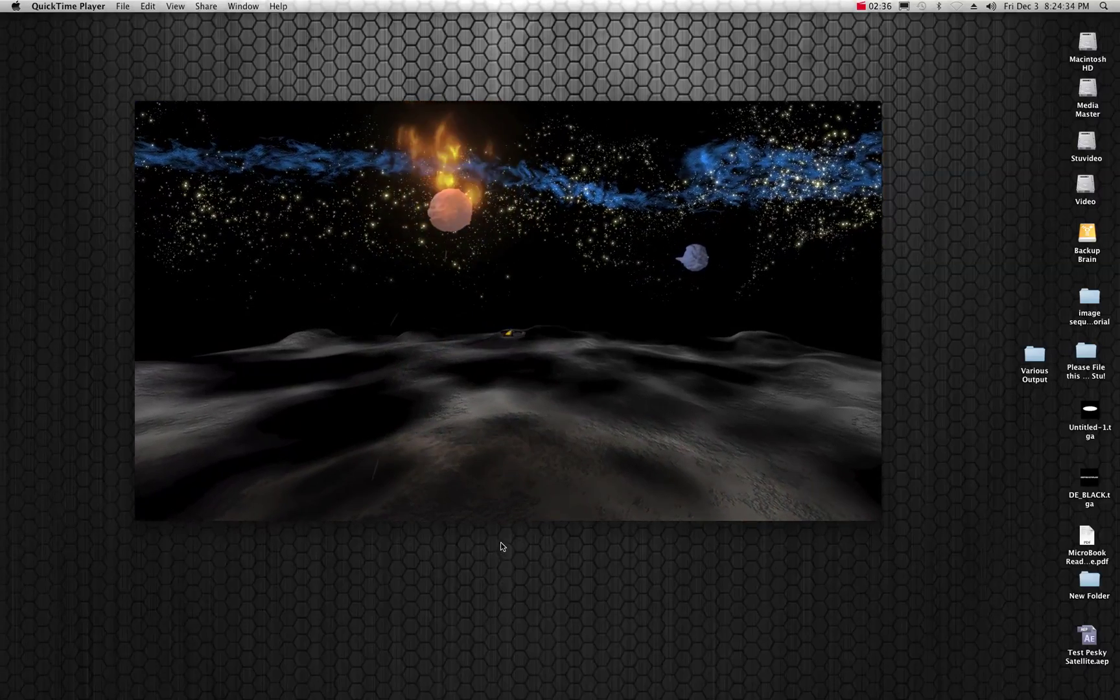
left_click(521, 457)
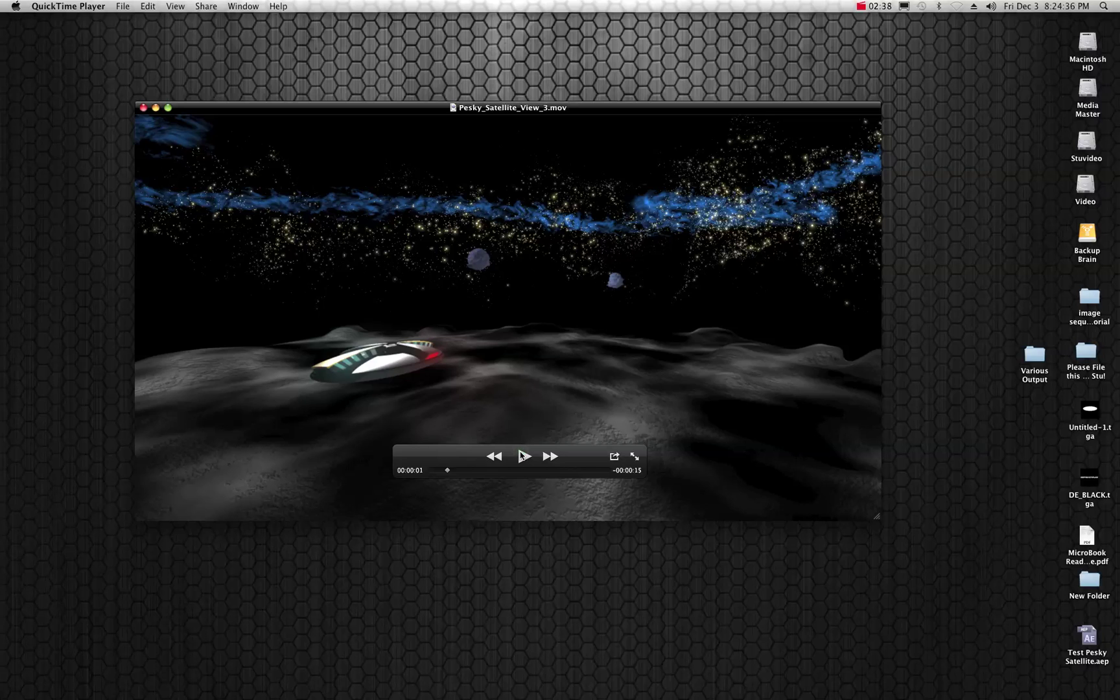
left_click(144, 108)
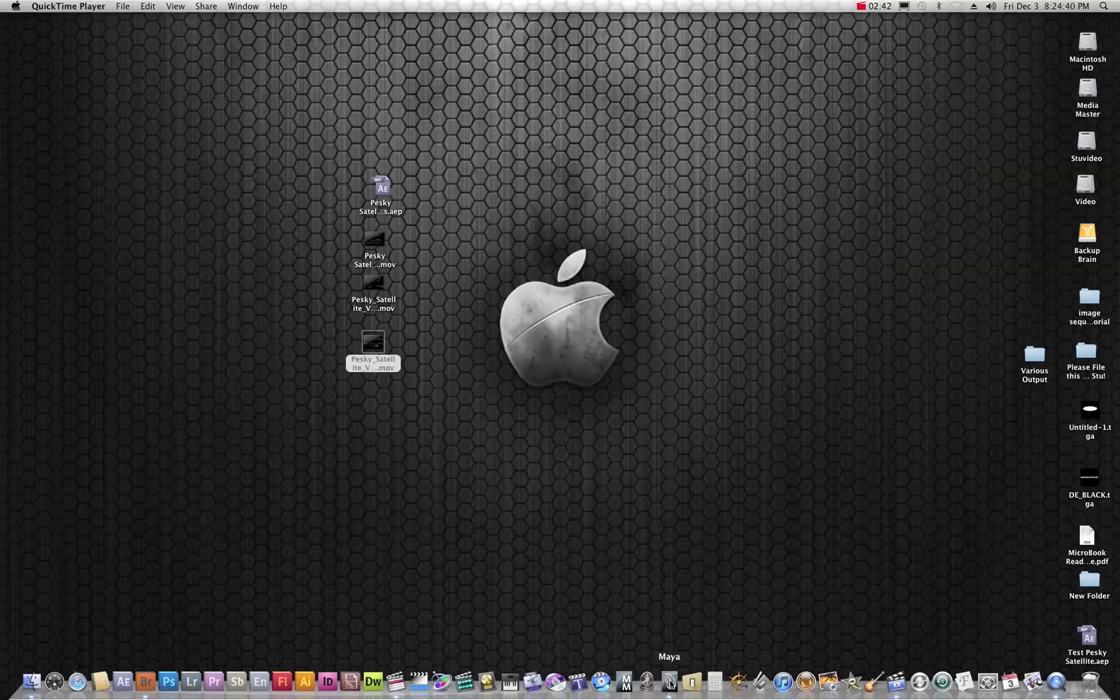
Switch to Maya and frame the spaceship mesh in the perspective view.
left_click(669, 681)
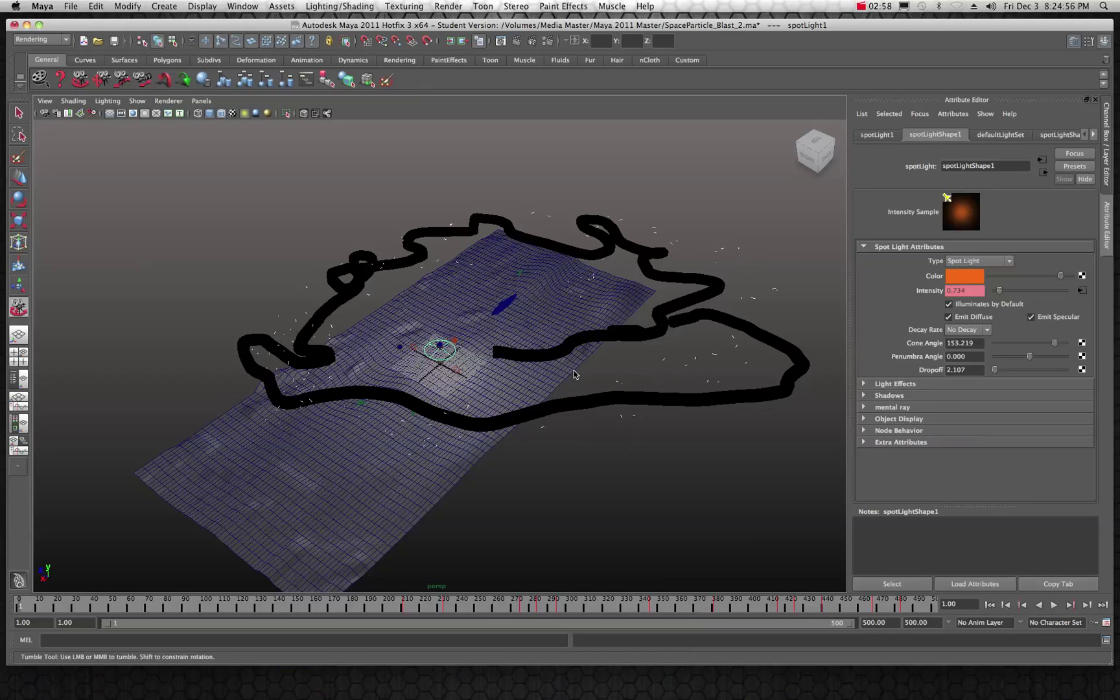
scroll(517, 331, "up", 2)
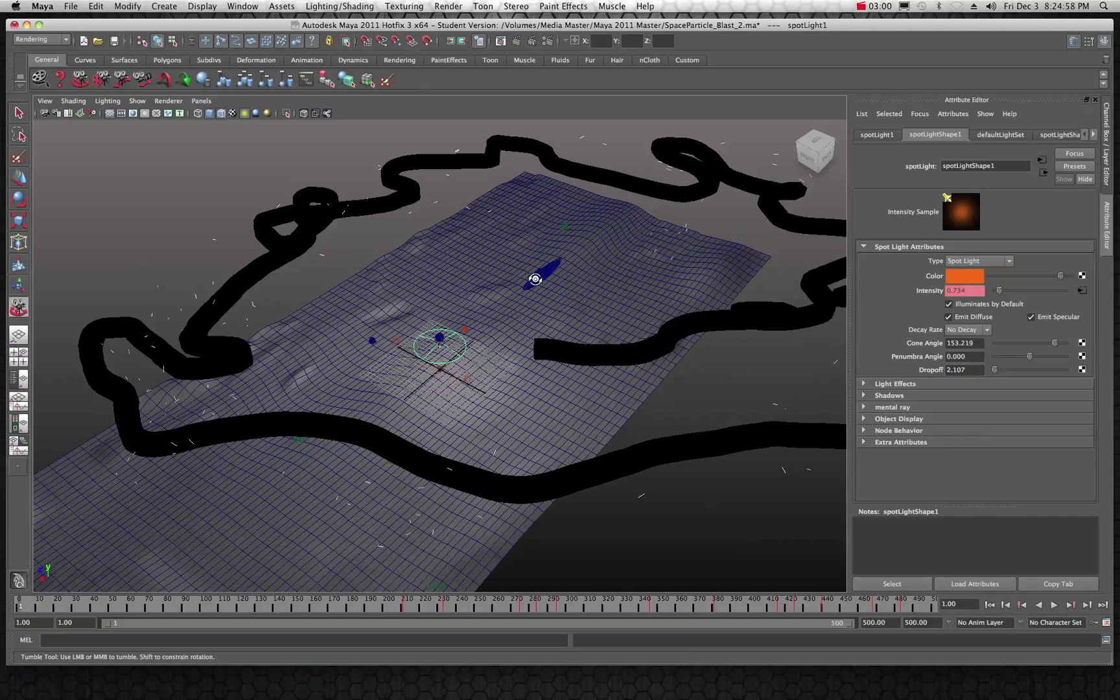
key("q")
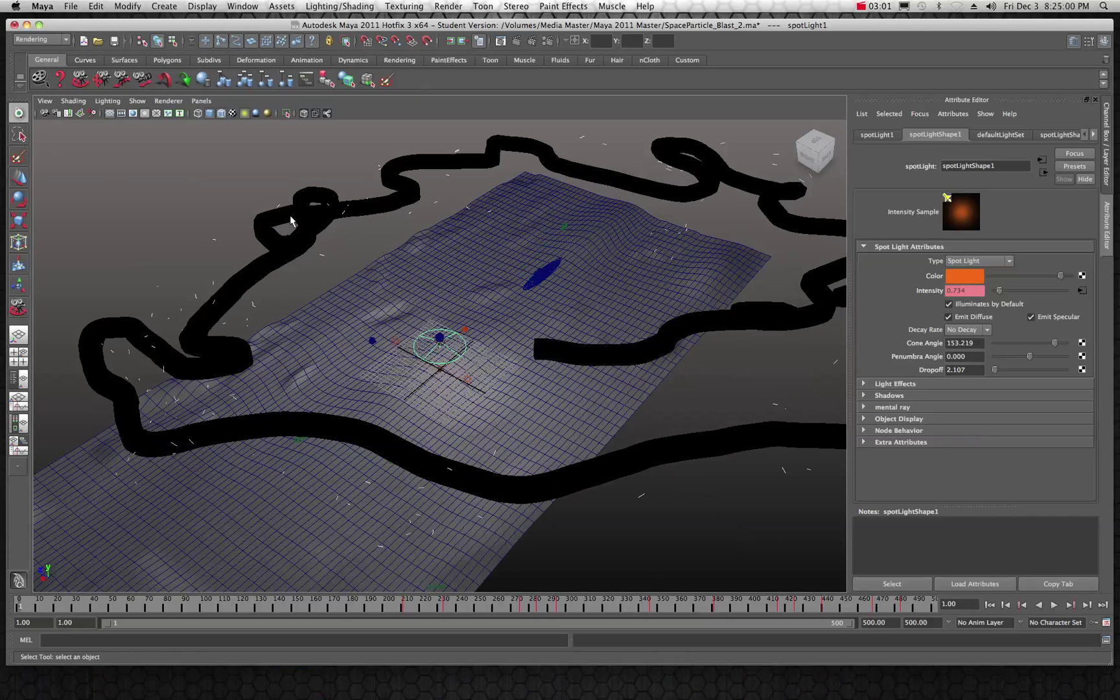
left_click(540, 273)
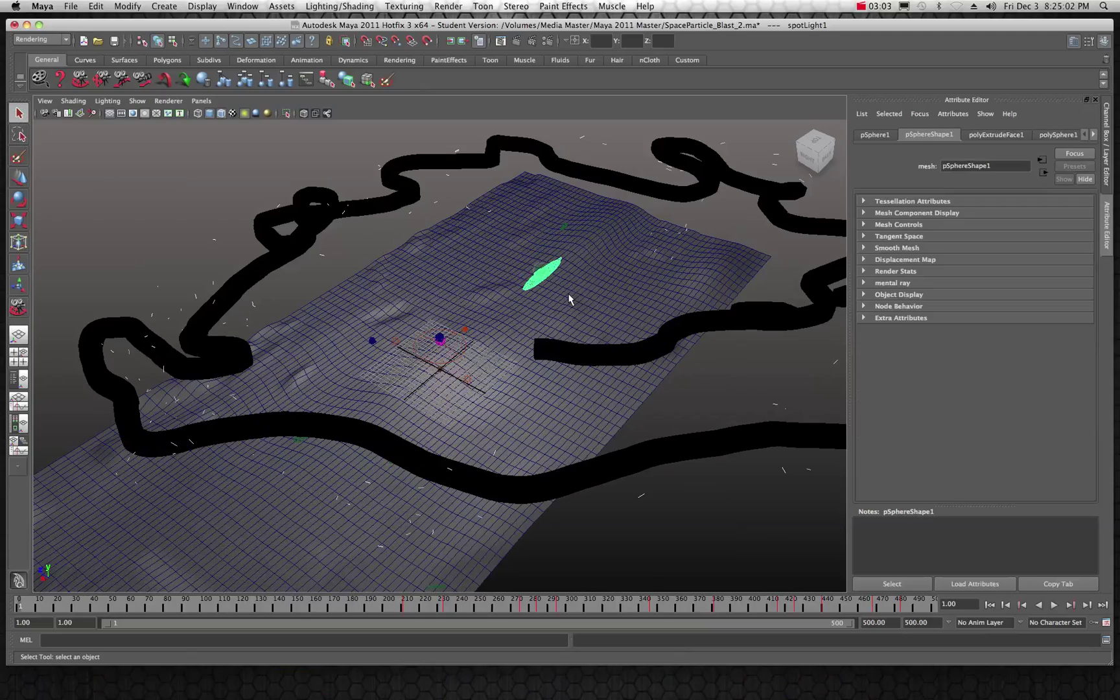
key("f")
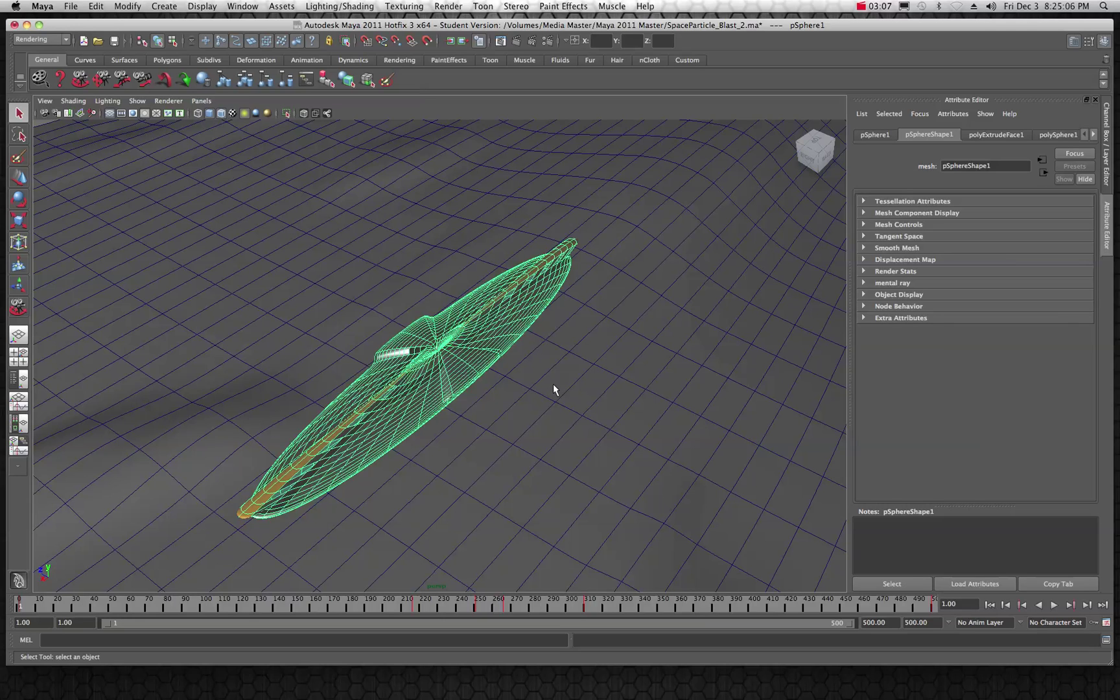
Examine the deselected spaceship model from above, from the side and in relation to the surrounding terrain.
left_click(79, 81)
left_click_drag(130, 221, 156, 201)
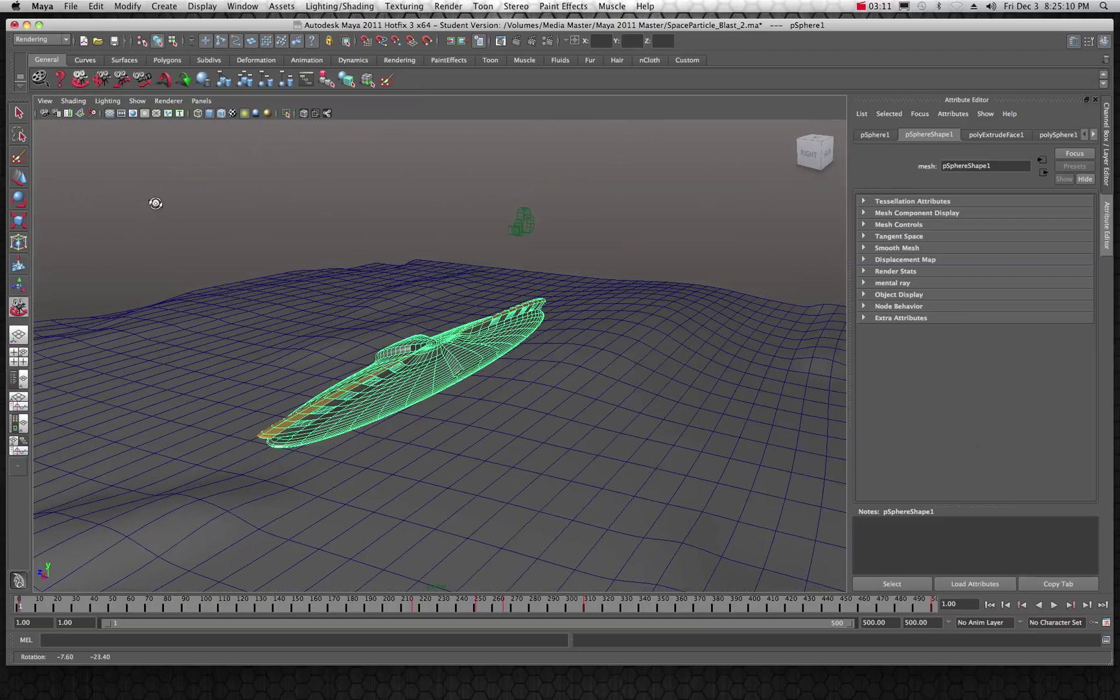
key("q")
left_click(108, 198)
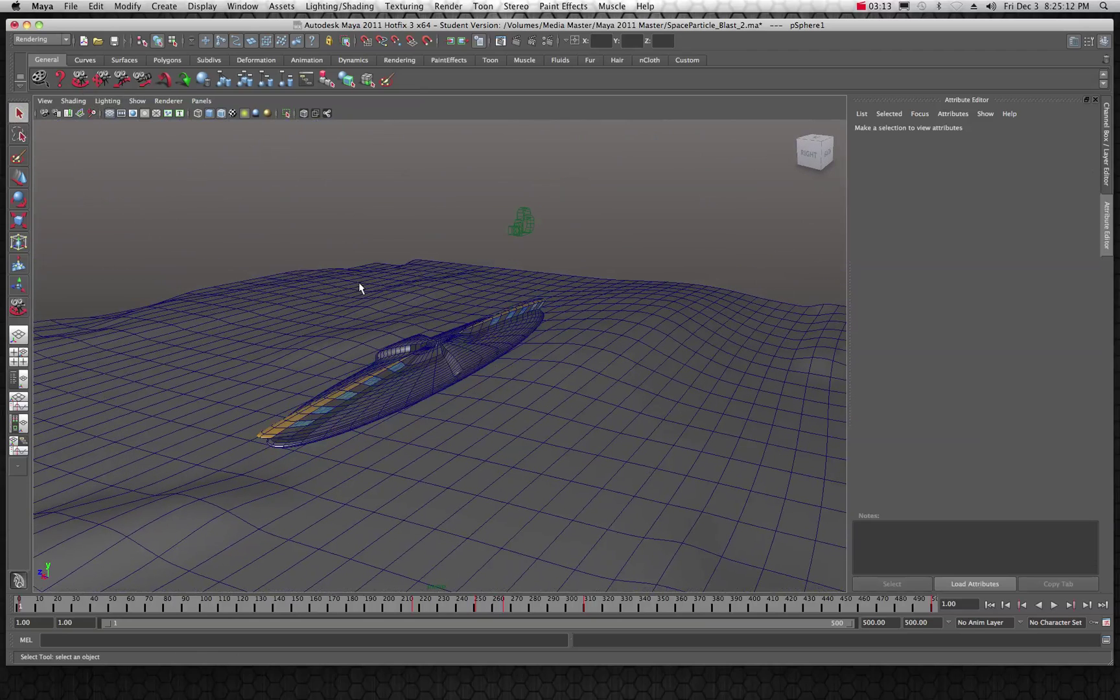
left_click(79, 81)
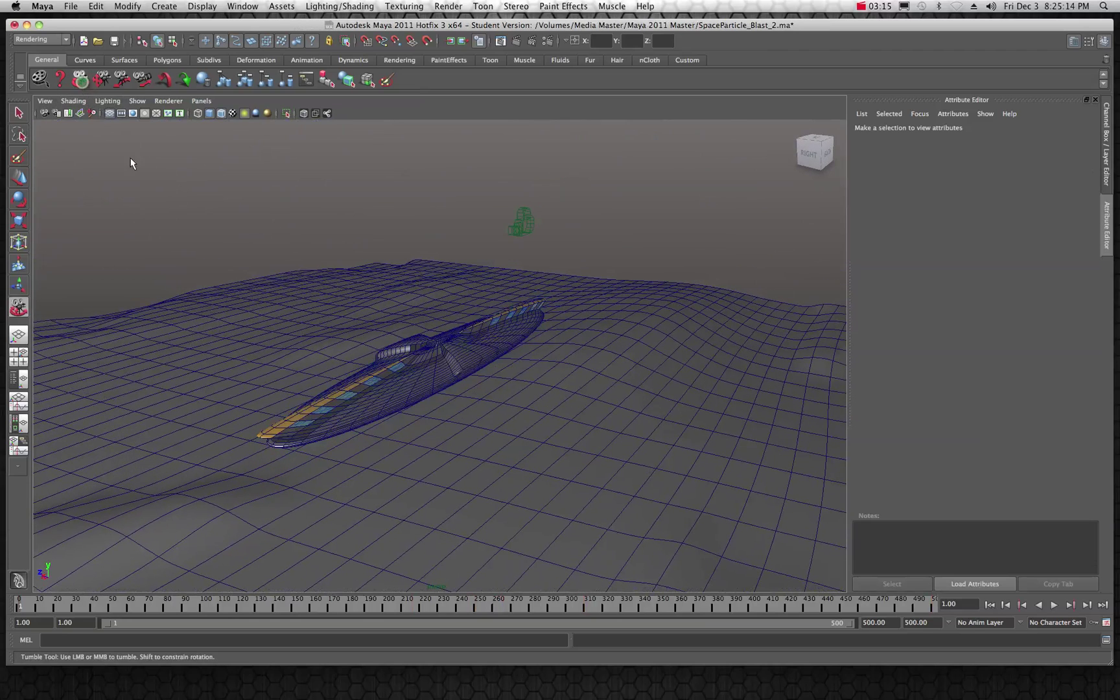
left_click_drag(272, 373, 313, 382)
left_click_drag(329, 383, 527, 387, "alt")
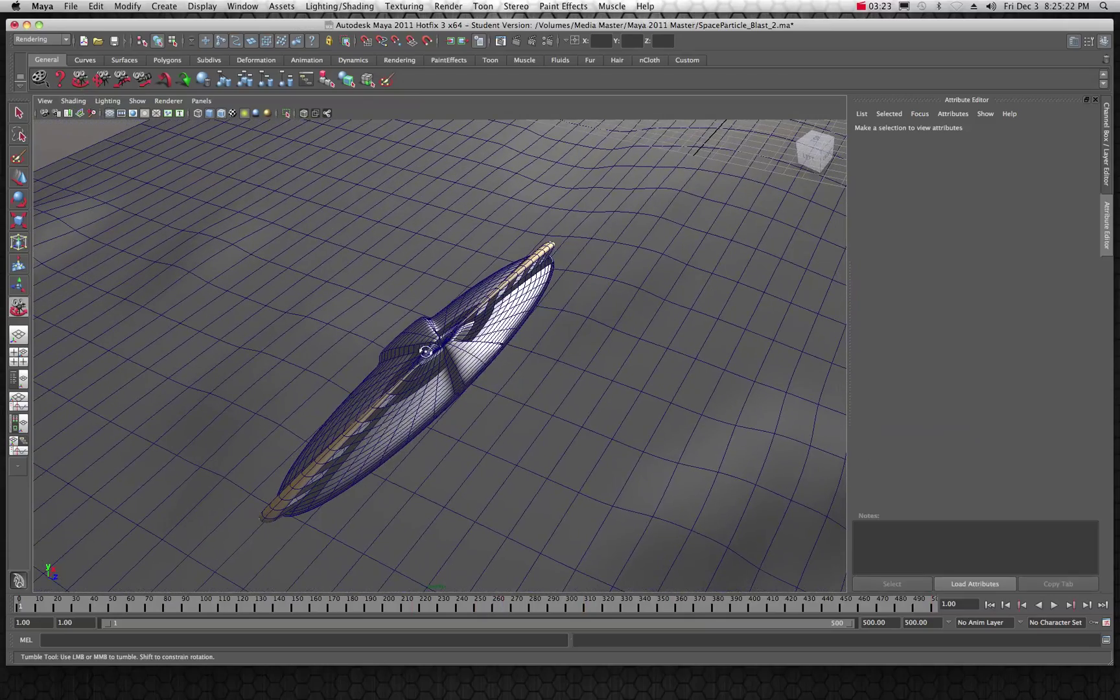
left_click_drag(383, 421, 343, 444, "alt")
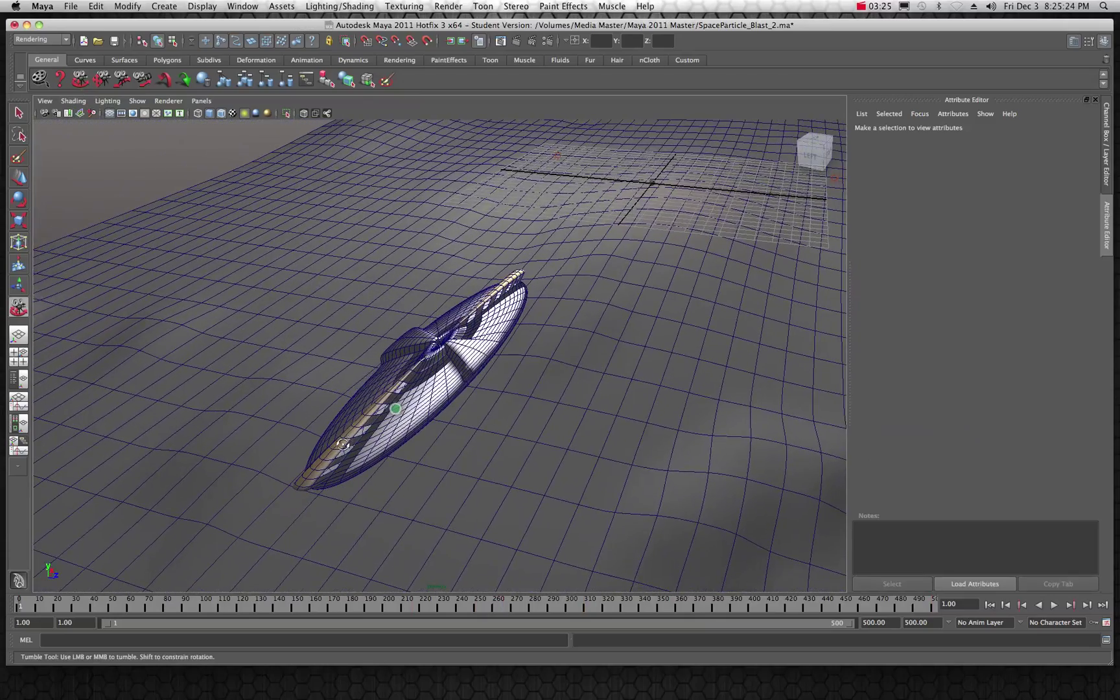
left_click_drag(452, 356, 459, 337, "alt")
scroll(448, 370, "up", 2)
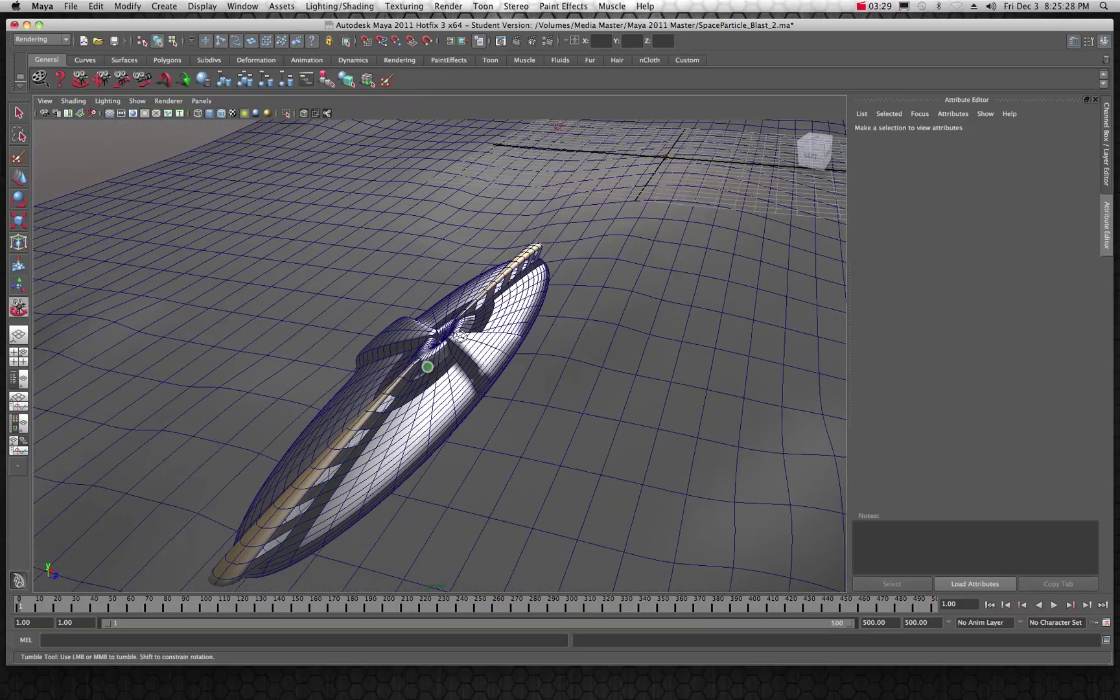
left_click_drag(440, 380, 408, 376, "alt")
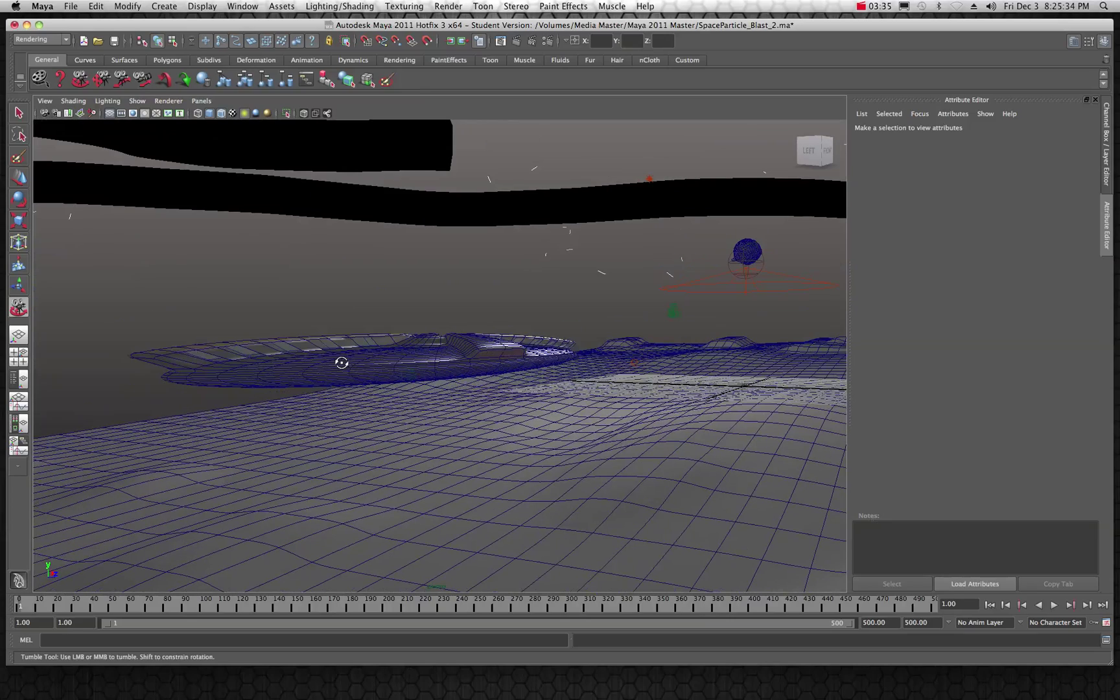
left_click_drag(342, 362, 293, 378)
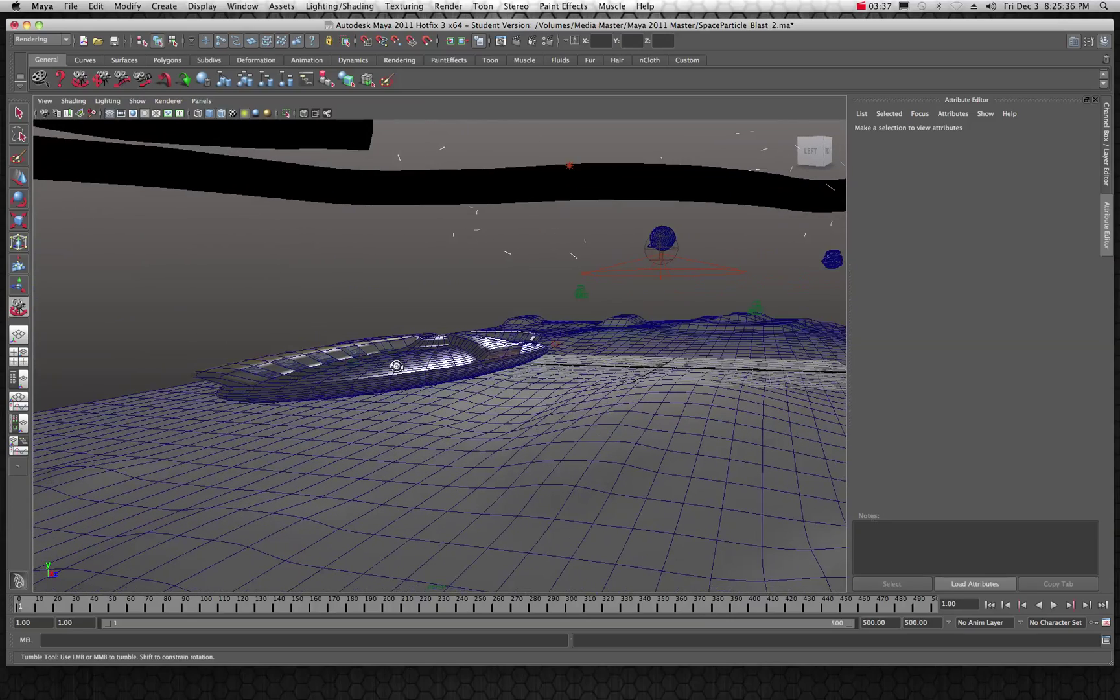
mouse_move(396, 366)
left_mouse_down()
mouse_move(408, 382)
mouse_move(376, 391)
mouse_move(391, 388)
left_mouse_up()
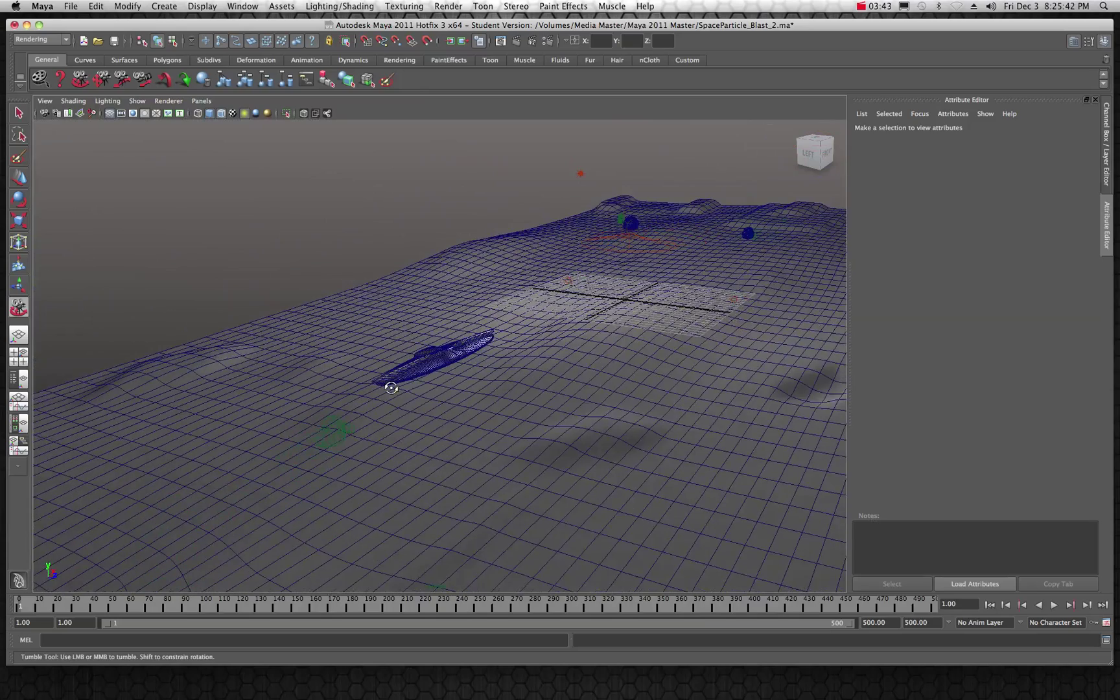
Raise a small group of vertices on the terrain plane beside the spaceship to form a bump, and deselect them.
left_click(18, 114)
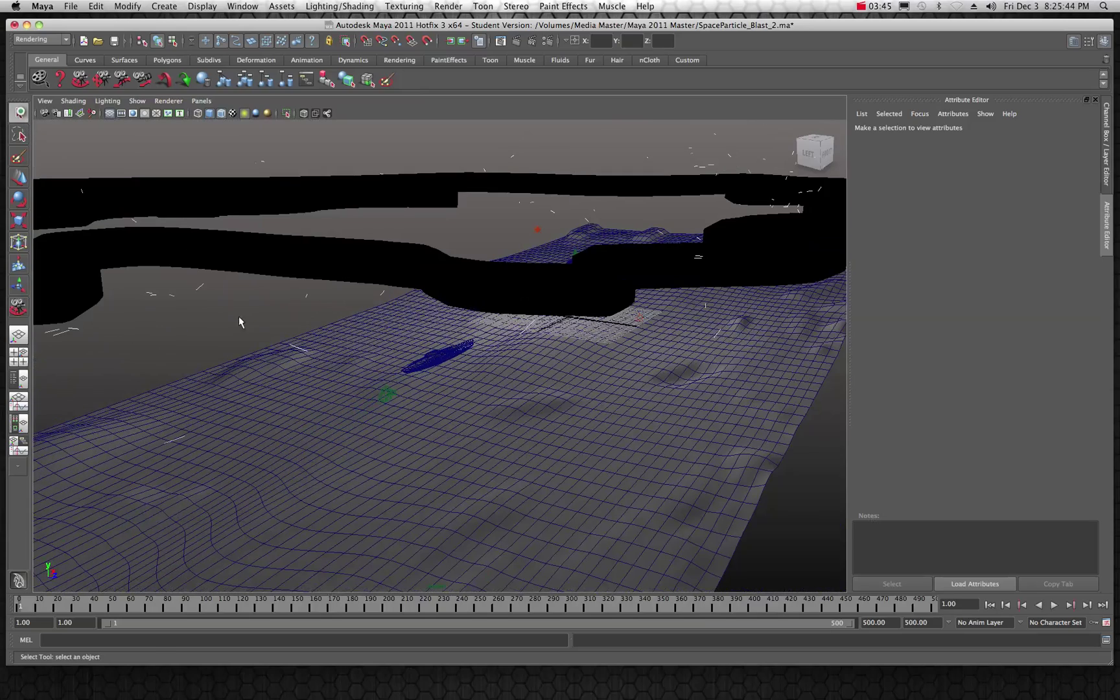
left_click(489, 461)
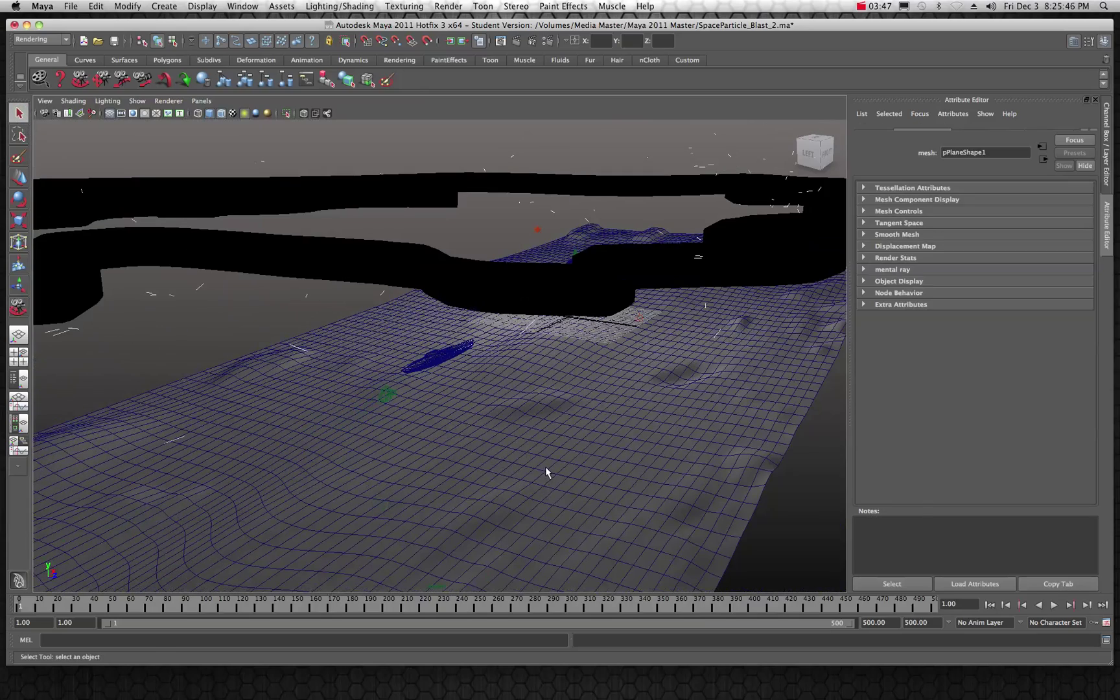
right_click(535, 436)
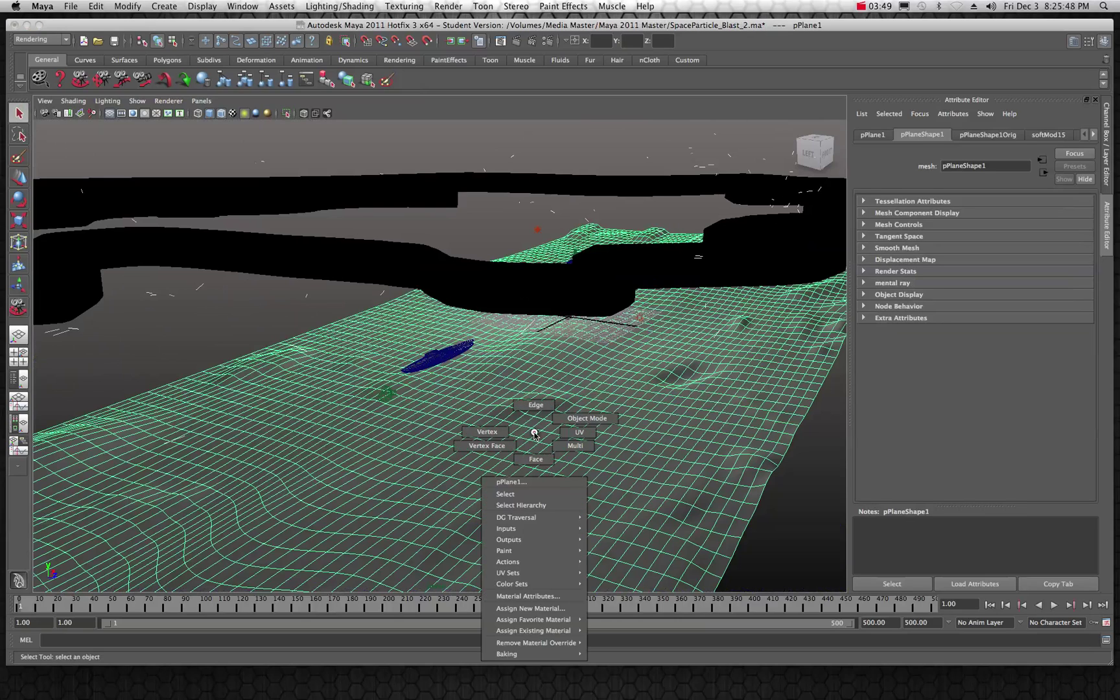
left_click(579, 429)
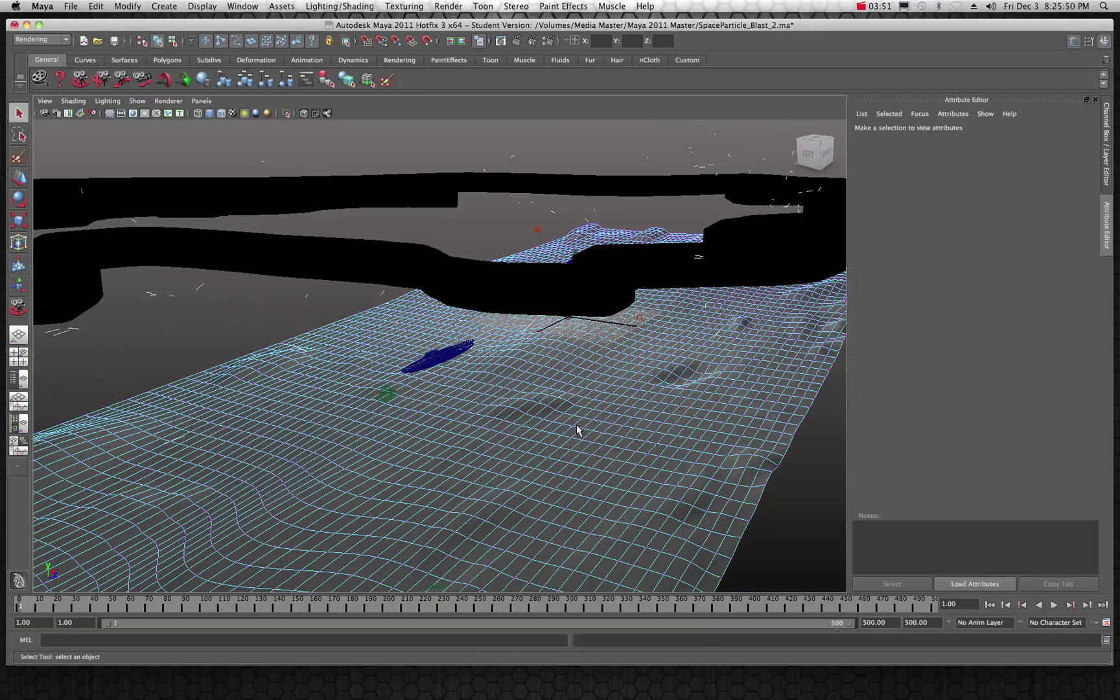
left_click_drag(600, 443, 602, 444)
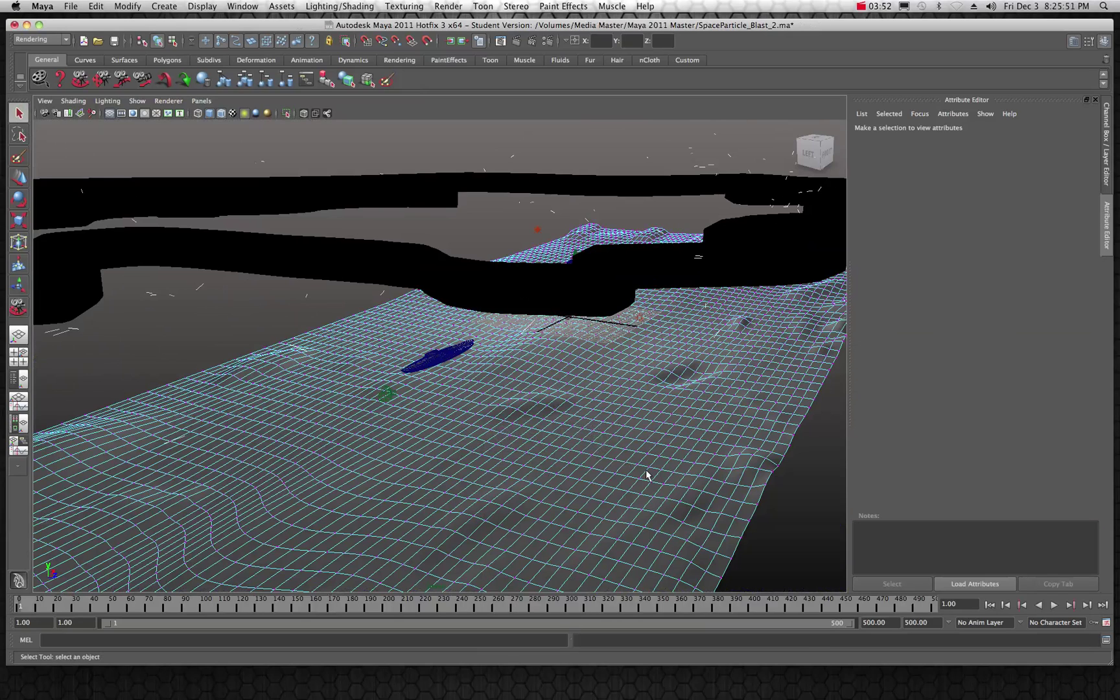
left_click(25, 175)
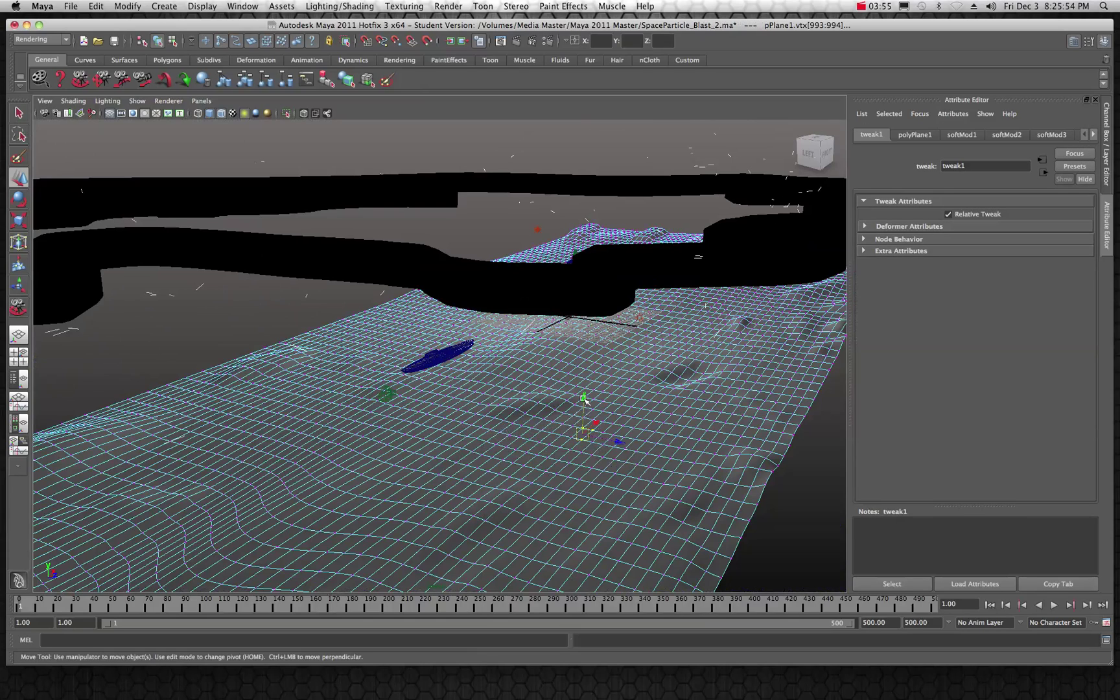
left_click_drag(585, 400, 585, 387)
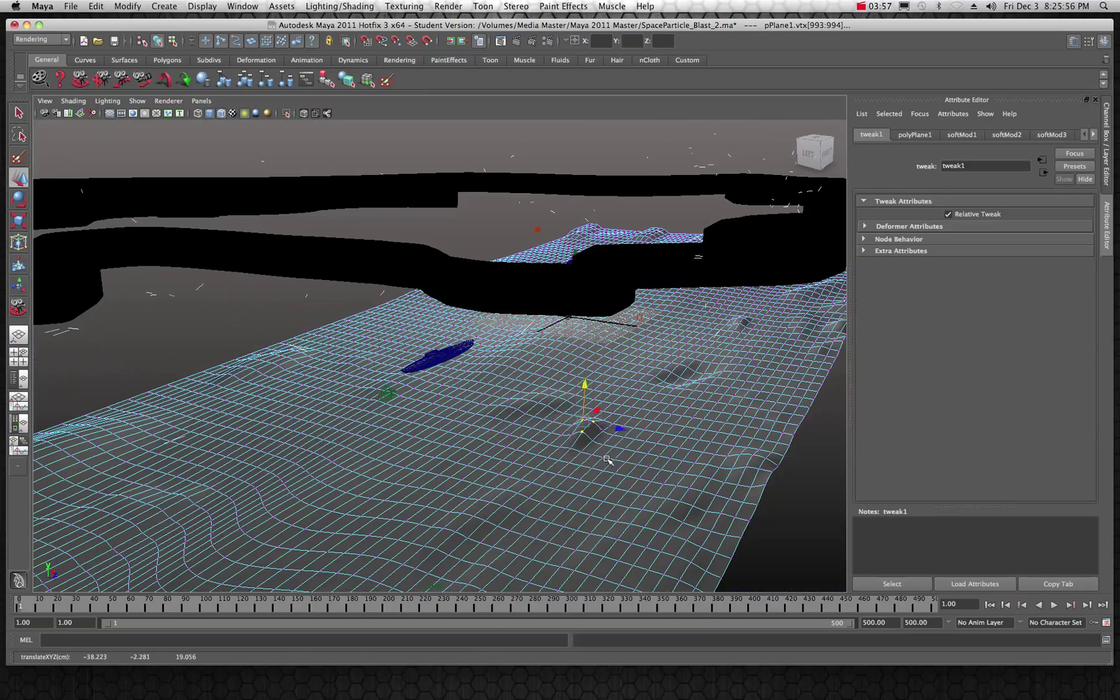
left_click(19, 115)
left_click(178, 342)
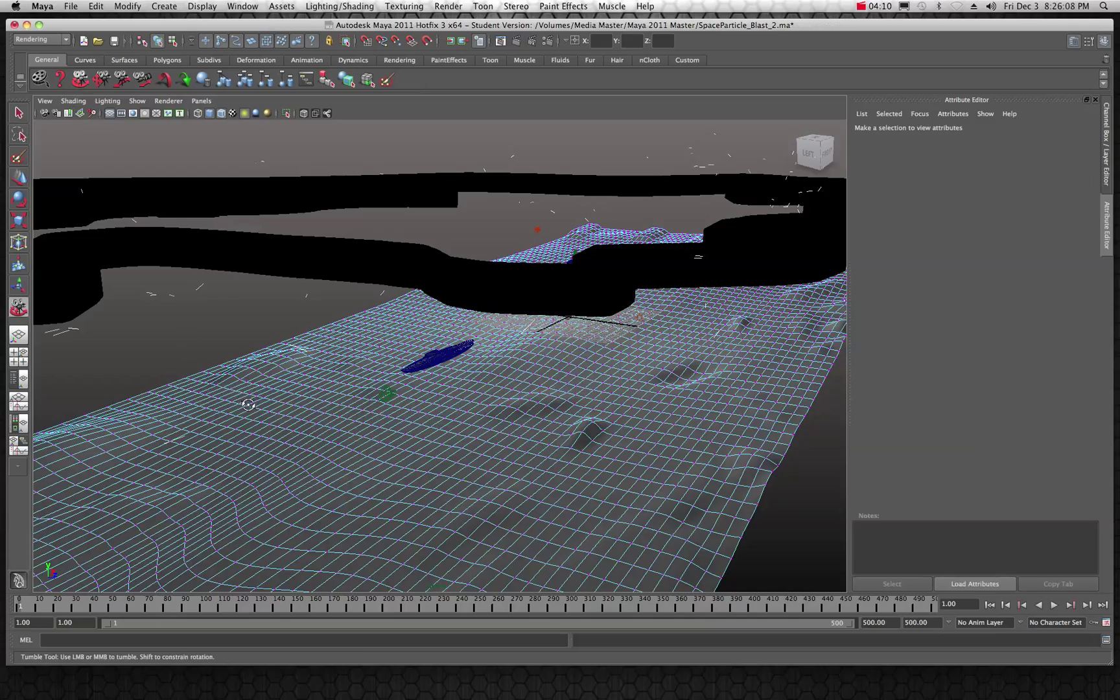
Render the spaceship hovering over the terrain from the perspective view at frame 1 with mental ray, and put the render window away.
left_click_drag(247, 403, 402, 408, "alt")
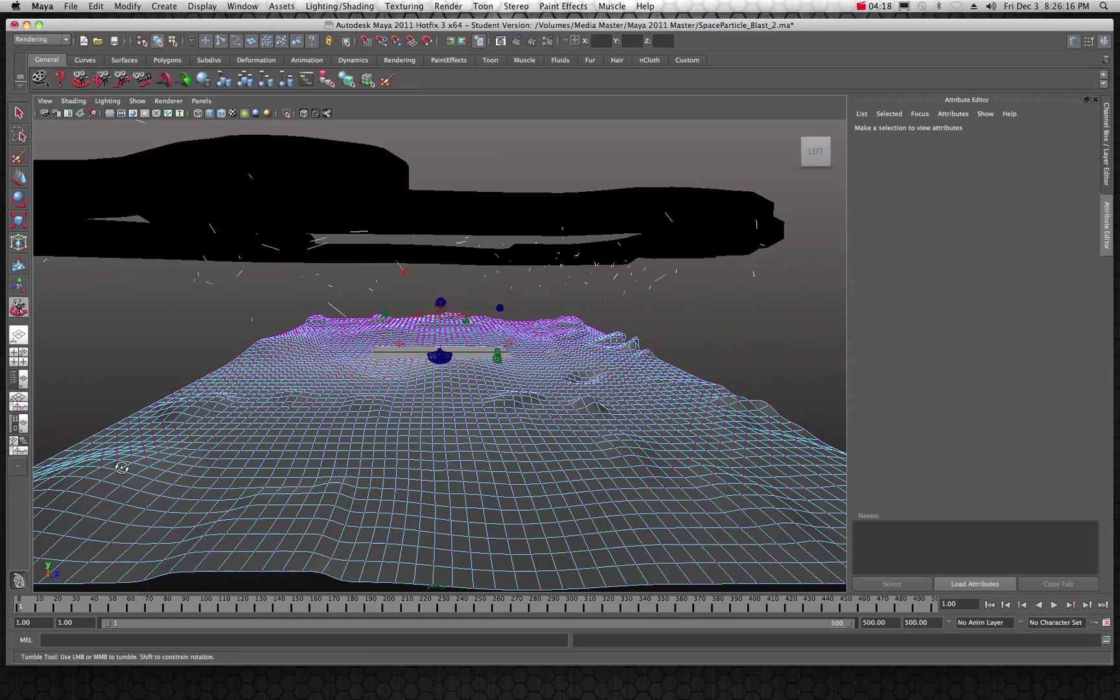
scroll(494, 442, "up", 3)
scroll(494, 443, "up", 2)
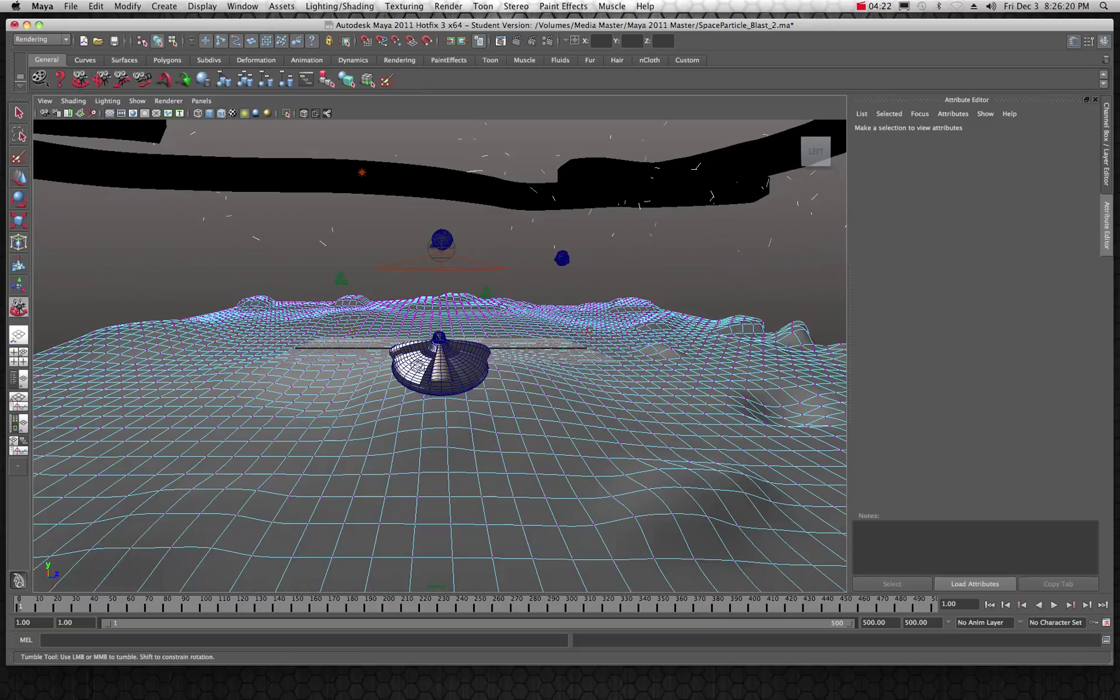
left_click_drag(367, 371, 519, 198)
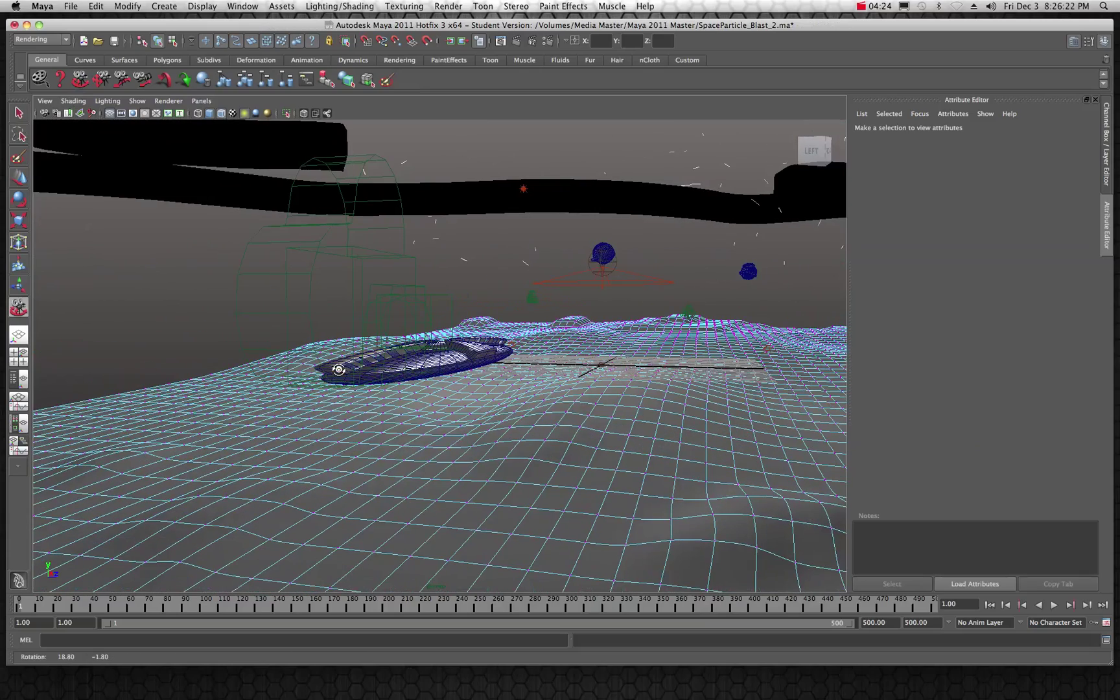
left_click(517, 42)
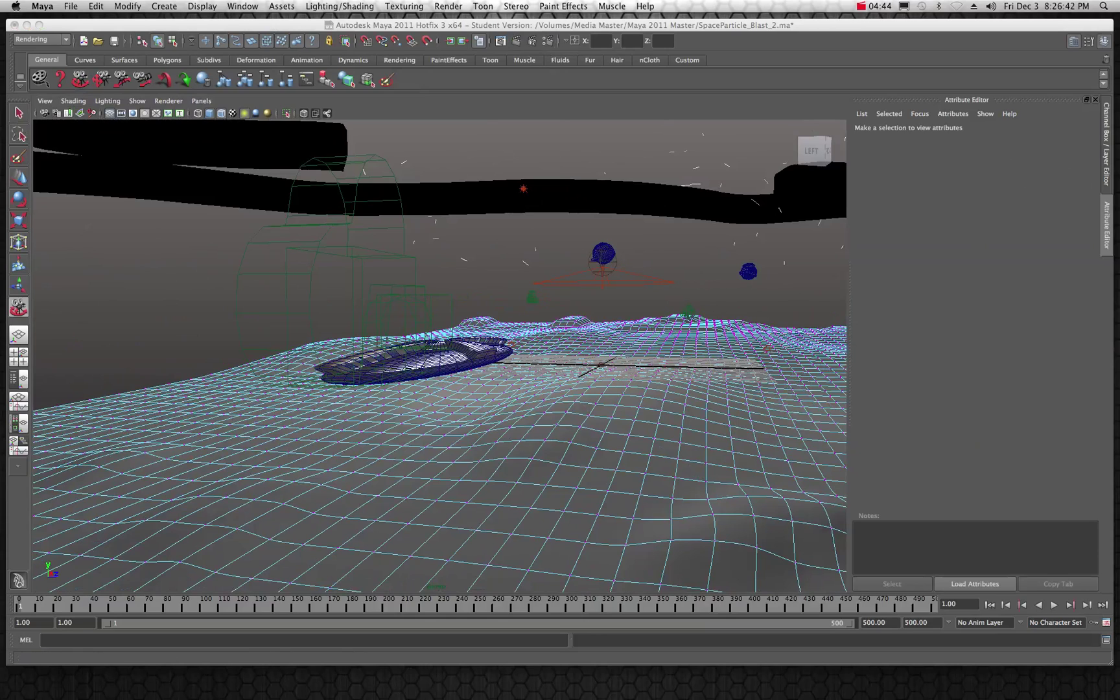
left_click_drag(907, 104, 318, 95)
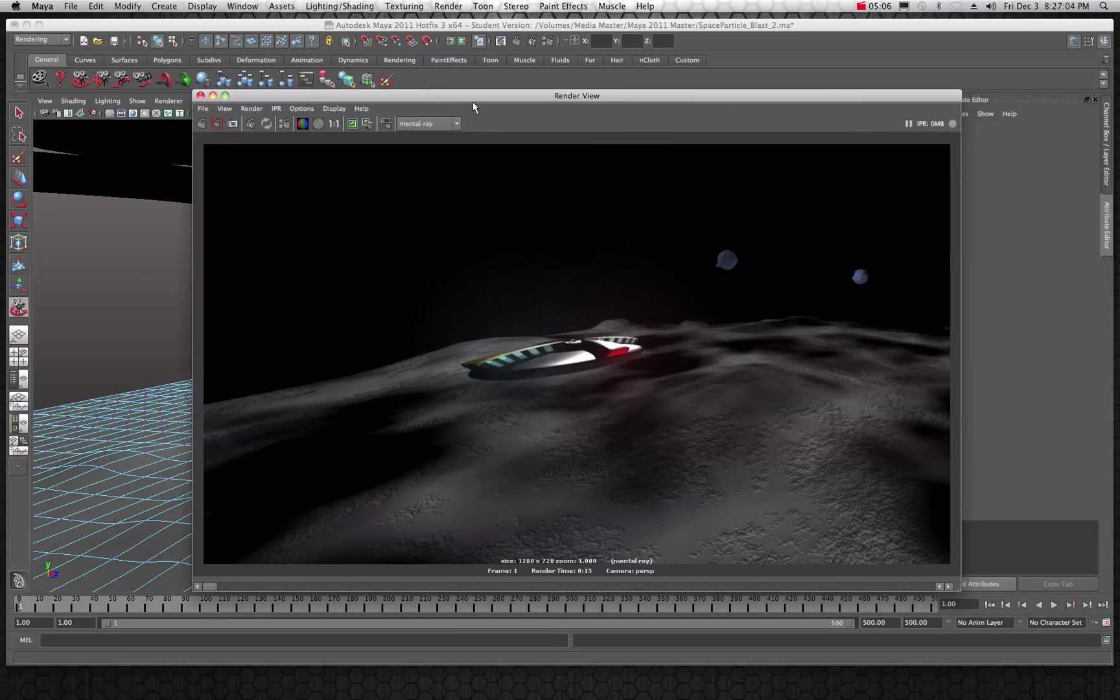
left_click_drag(464, 96, 556, 120)
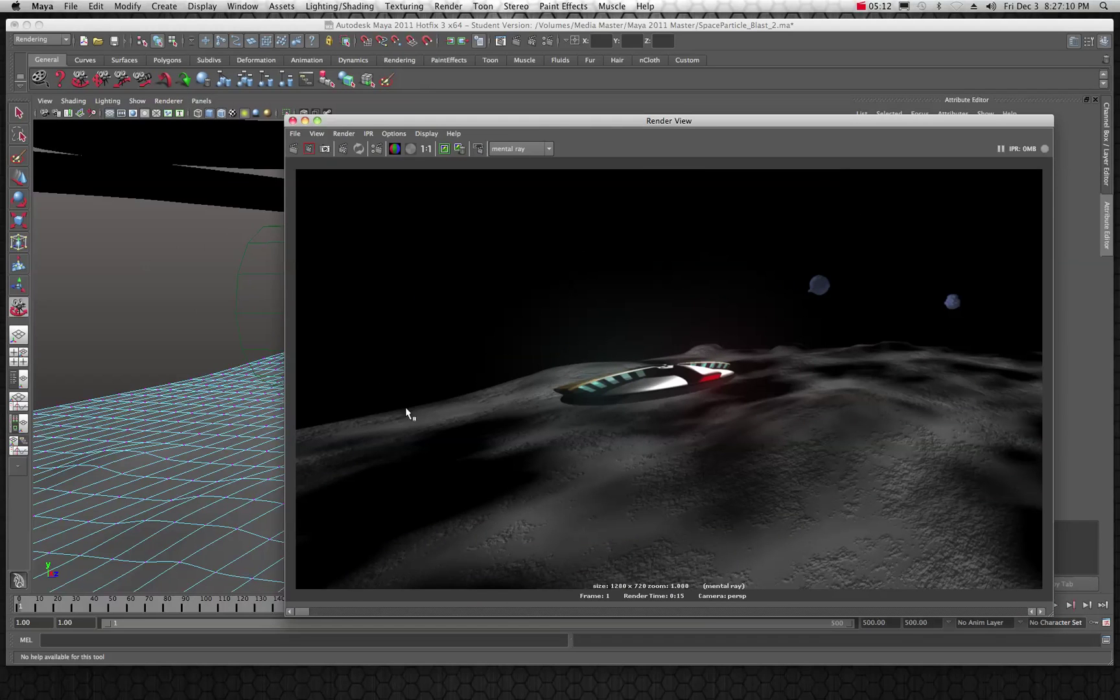
left_click_drag(573, 119, 1078, 120)
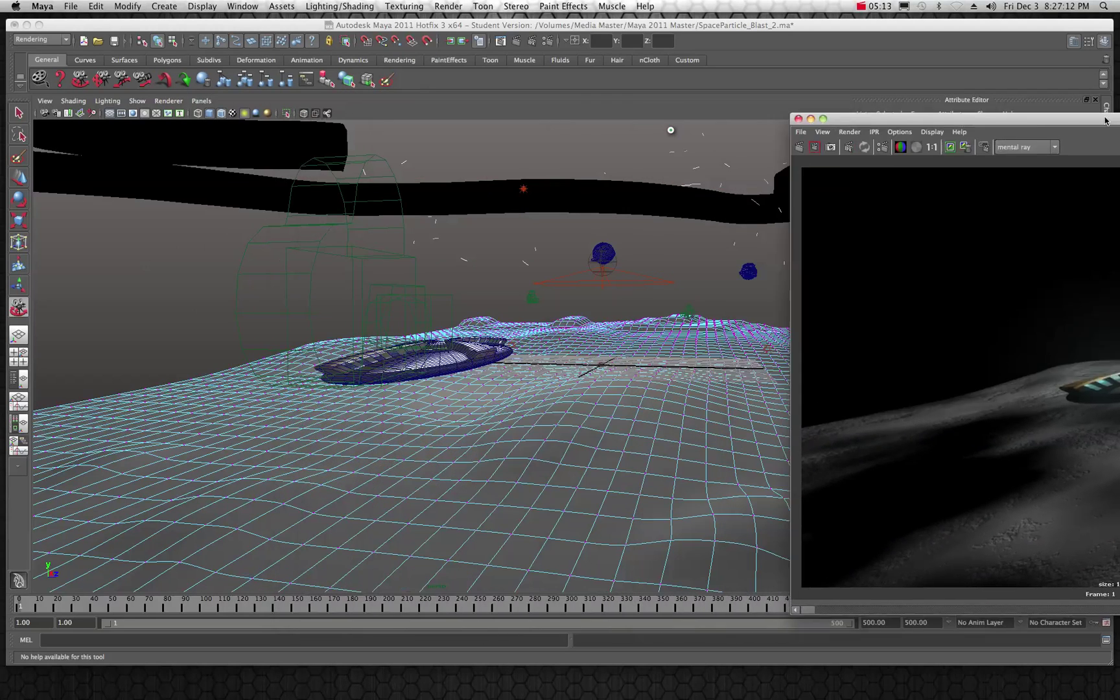
left_click(671, 126)
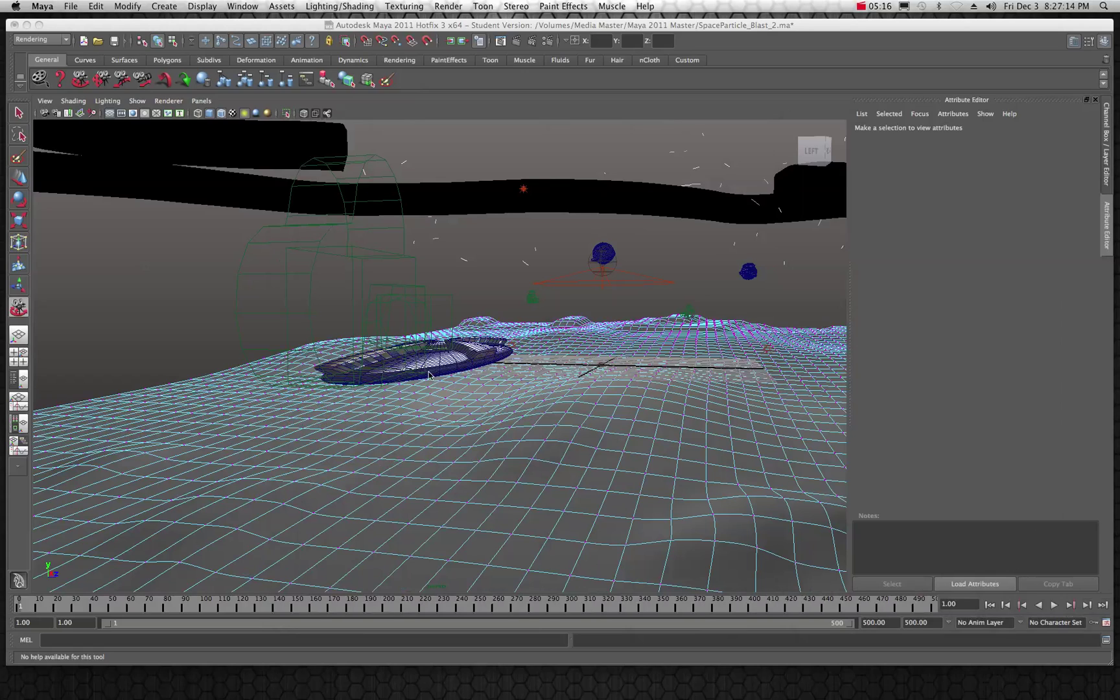
Select spotLight1 beneath the asteroid and scrub the timeline to frame 277 to check its animated intensity.
left_click_drag(419, 347, 417, 346, "alt")
right_click_drag(431, 334, 546, 306, "alt")
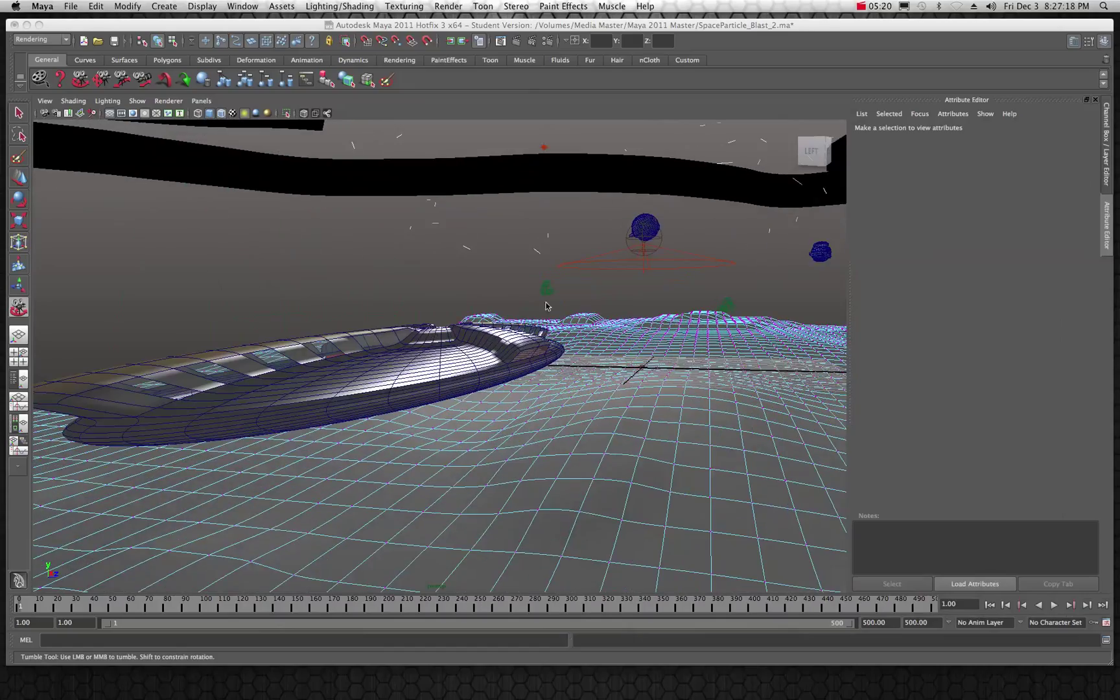
mouse_move(562, 256)
left_mouse_down("alt")
mouse_move(578, 265)
mouse_move(498, 271)
mouse_move(570, 257)
left_mouse_up("alt")
left_click(19, 112)
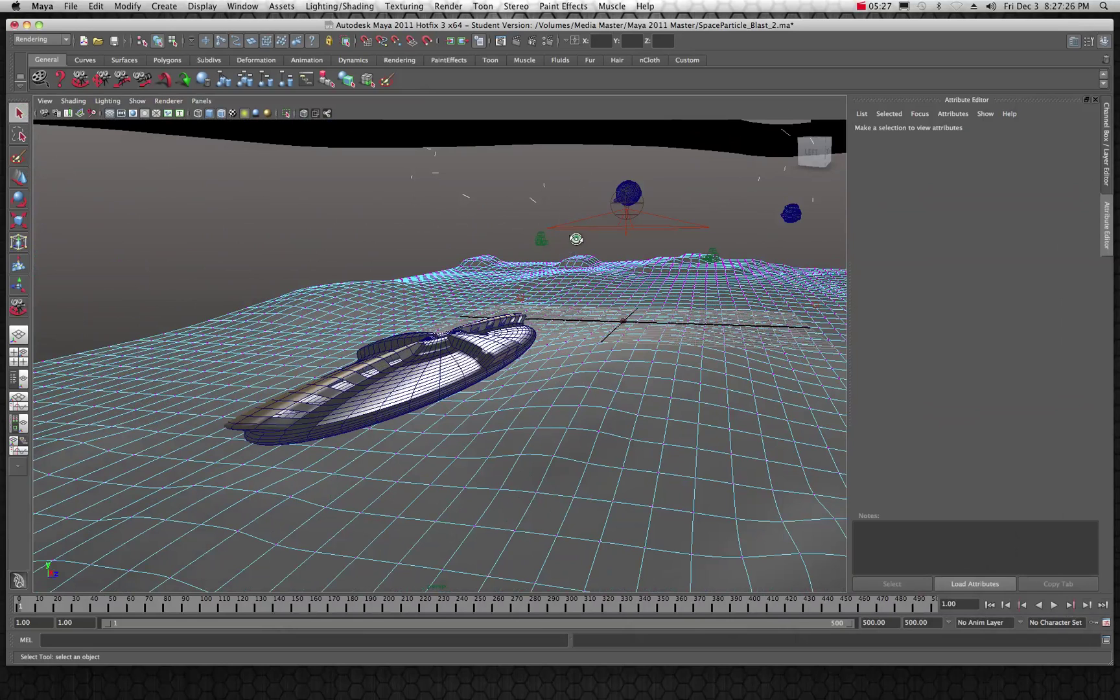
left_click(576, 239)
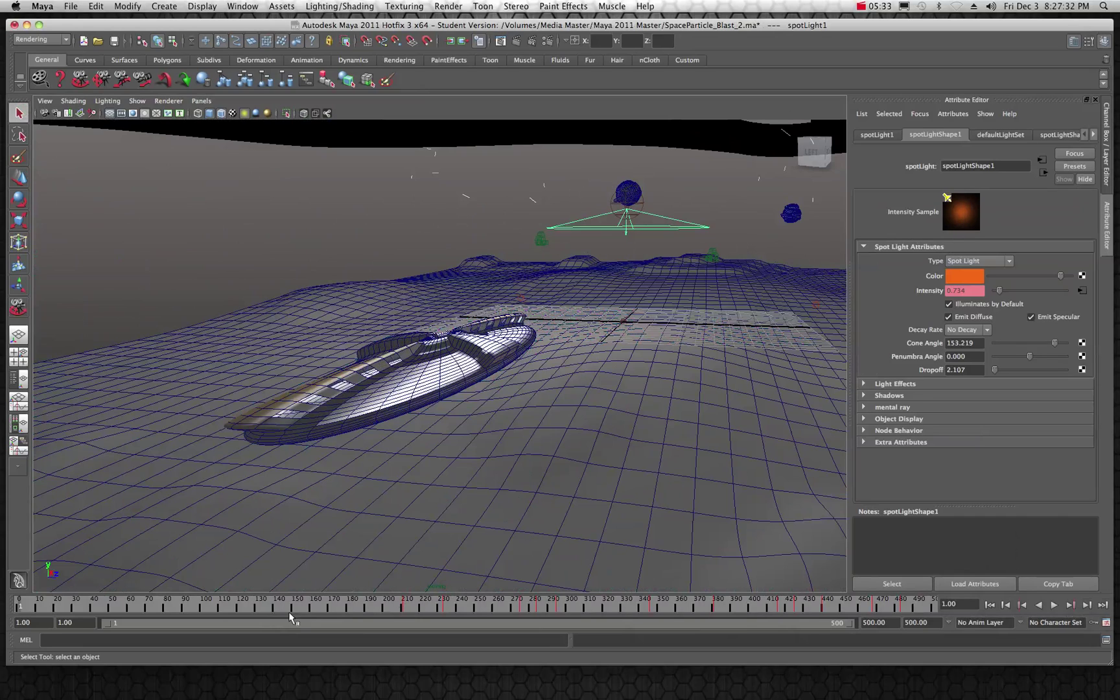
left_click_drag(192, 606, 529, 602)
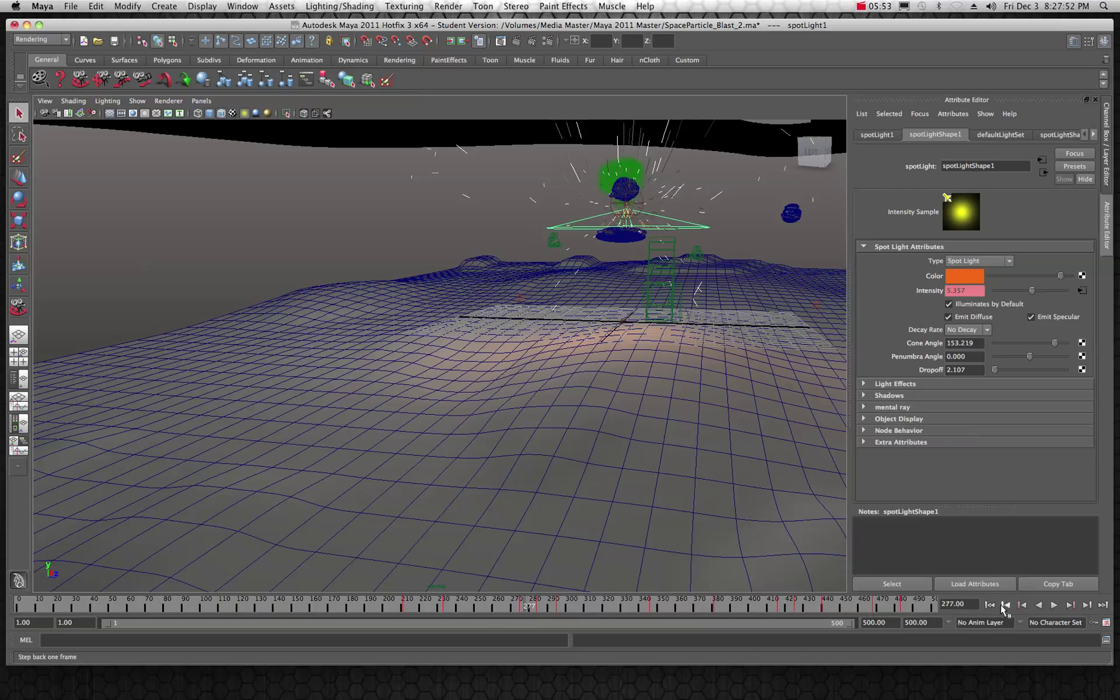
Examine the lit terrain and blast area, and inspect the attributes of camera7 and camera5.
left_click_drag(778, 366, 730, 353, "alt")
left_click_drag(656, 317, 564, 287, "alt")
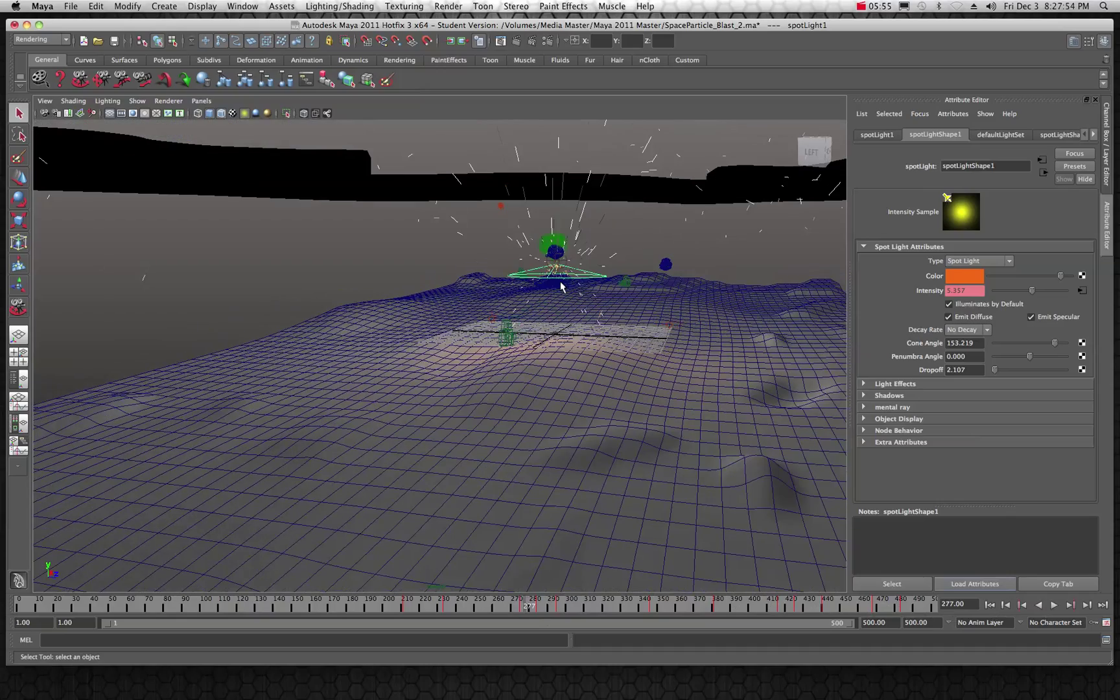
left_click_drag(240, 170, 353, 268, "alt")
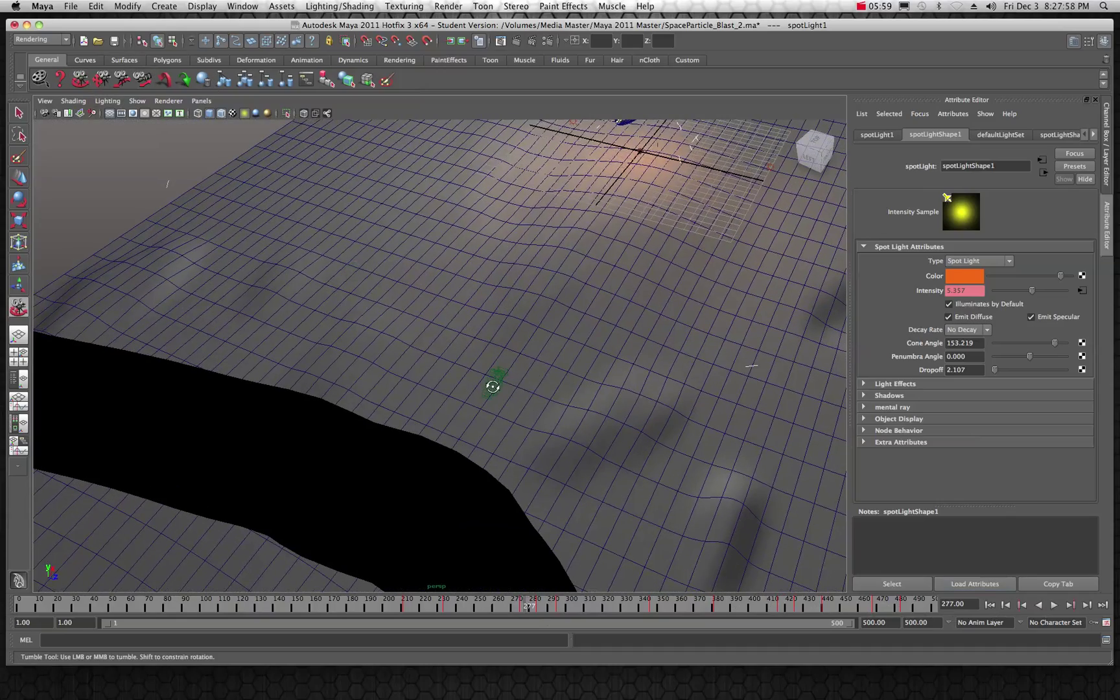
mouse_move(493, 383)
left_mouse_down()
mouse_move(460, 393)
mouse_move(494, 380)
mouse_move(445, 380)
mouse_move(570, 347)
mouse_move(674, 205)
left_mouse_up()
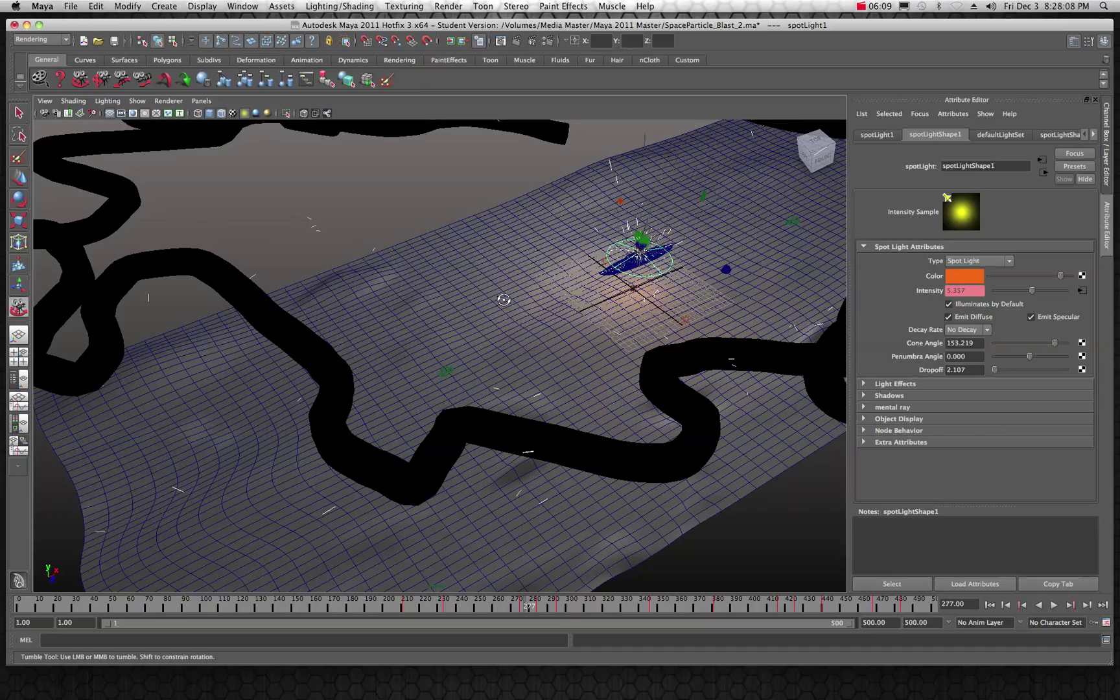
mouse_move(505, 299)
left_mouse_down()
mouse_move(557, 268)
mouse_move(498, 249)
left_mouse_up()
left_click(19, 113)
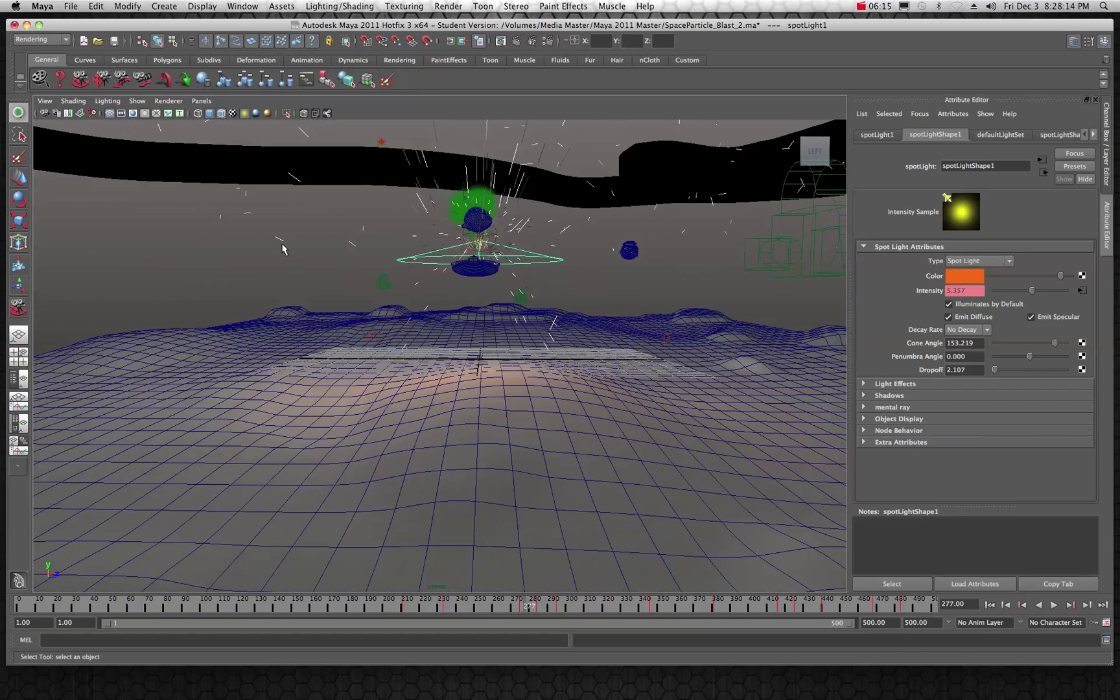
left_click(388, 287)
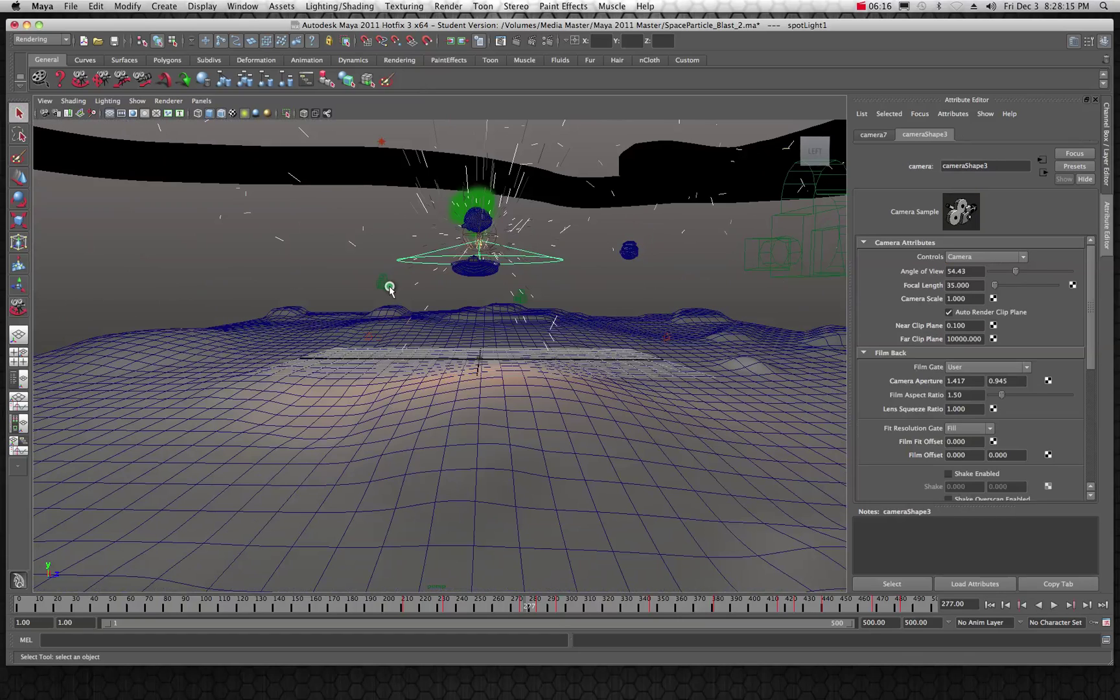
left_click(803, 262)
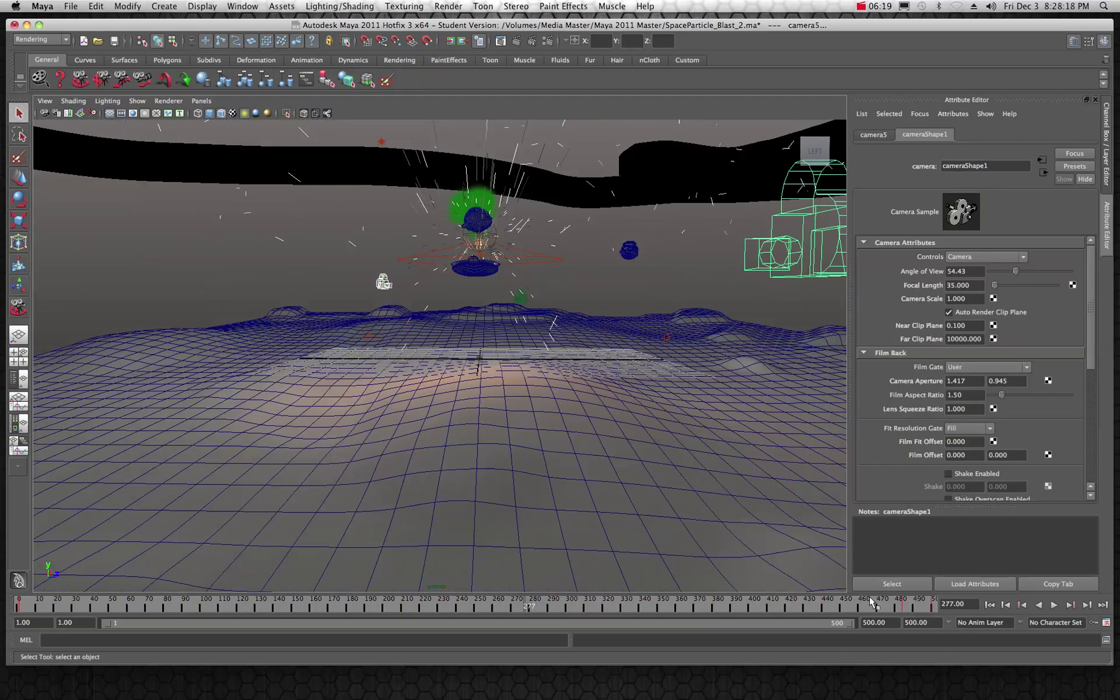
Play the animation, stop it at frame 159, and render the perspective view of the spaceship with Maya Software.
left_click(1053, 605)
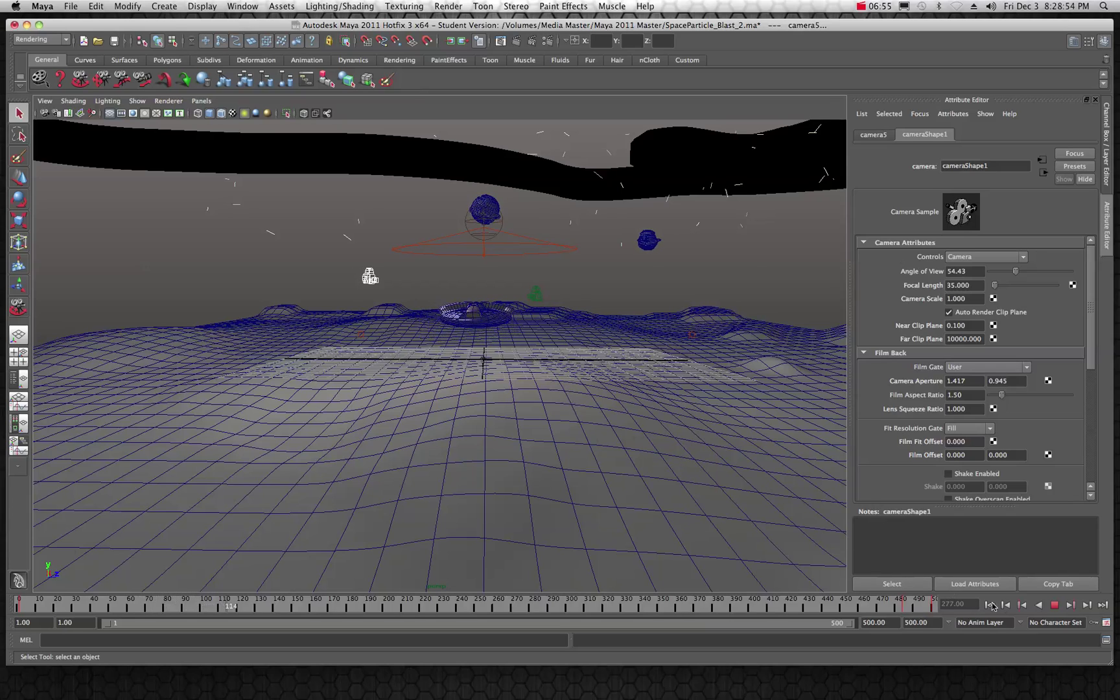
left_click(1056, 607)
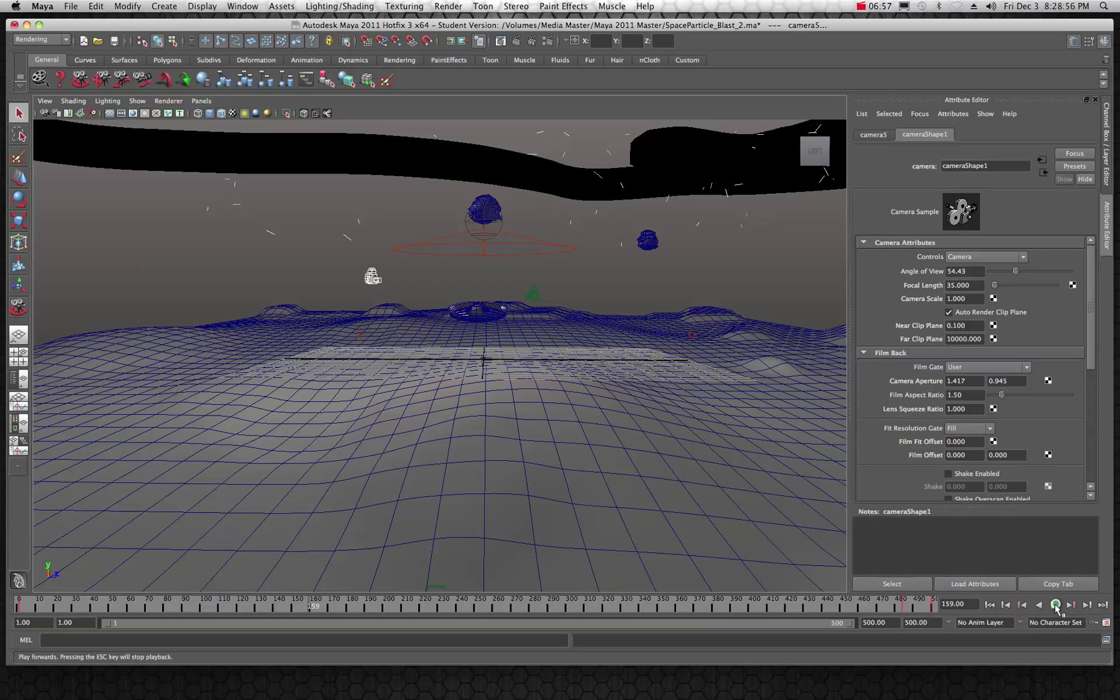
left_click(81, 79)
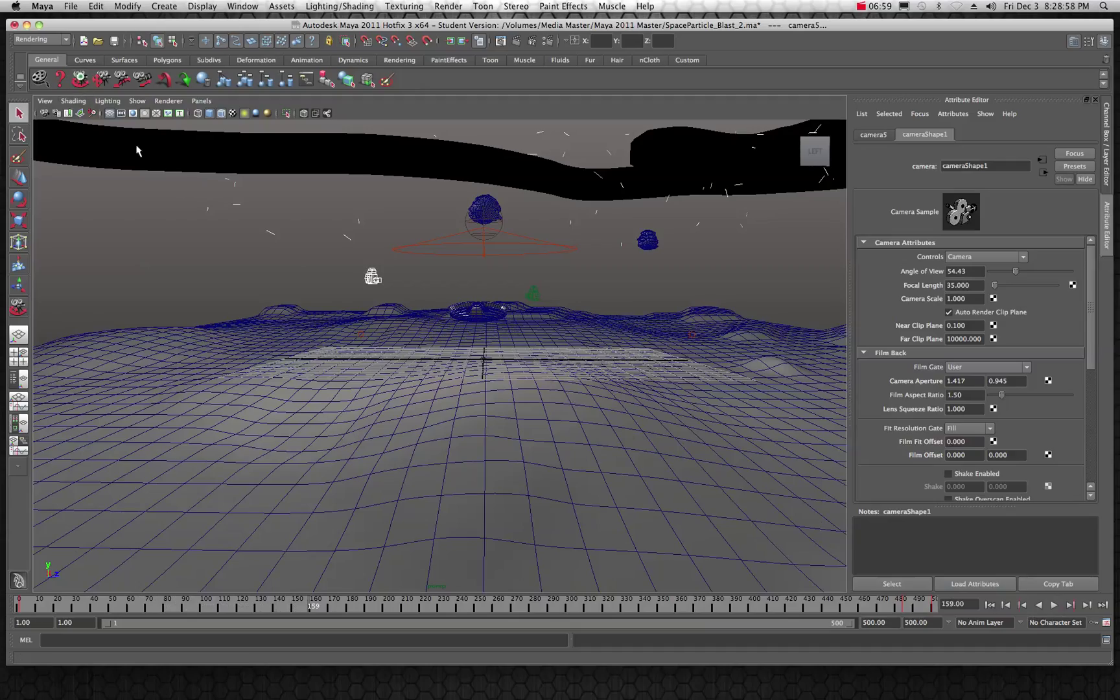
left_click_drag(543, 317, 378, 339)
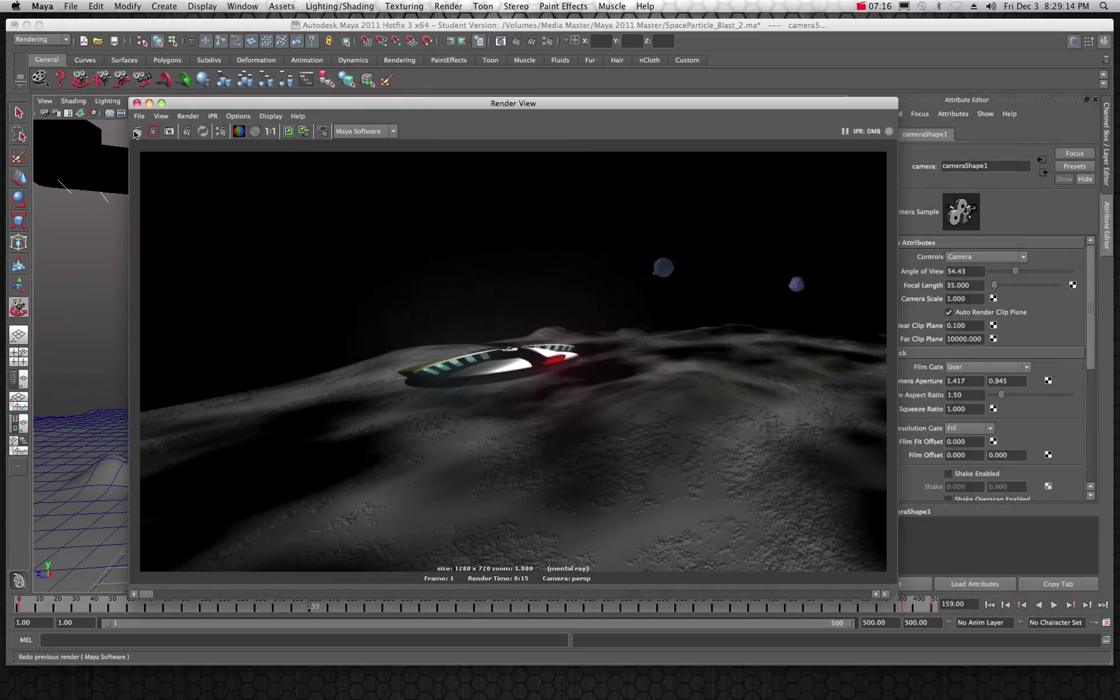
left_click(138, 131)
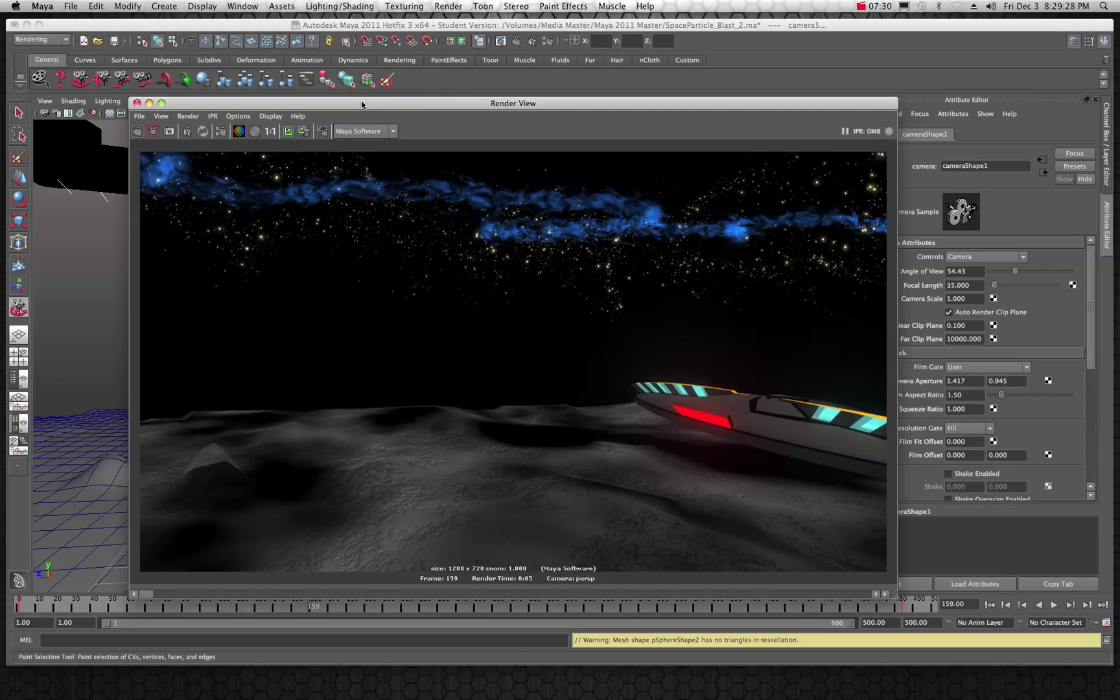
mouse_move(361, 104)
left_mouse_down()
mouse_move(444, 171)
mouse_move(355, 110)
left_mouse_up()
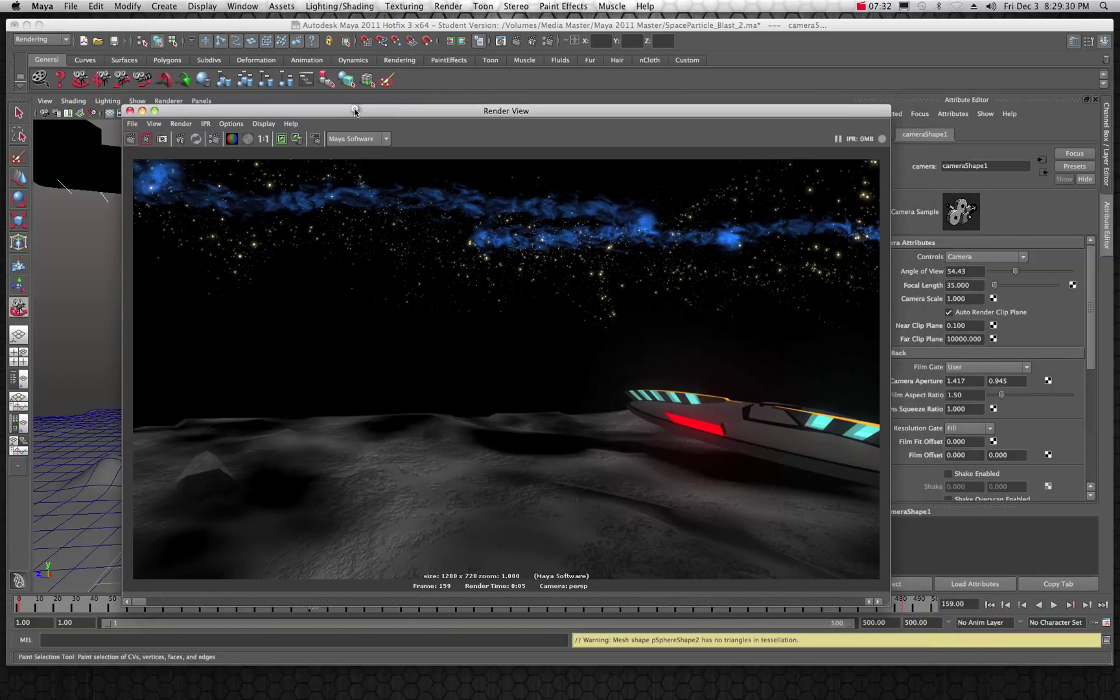
Open the Hypershade and select the red lambert10 material to load its attributes.
left_click(242, 6)
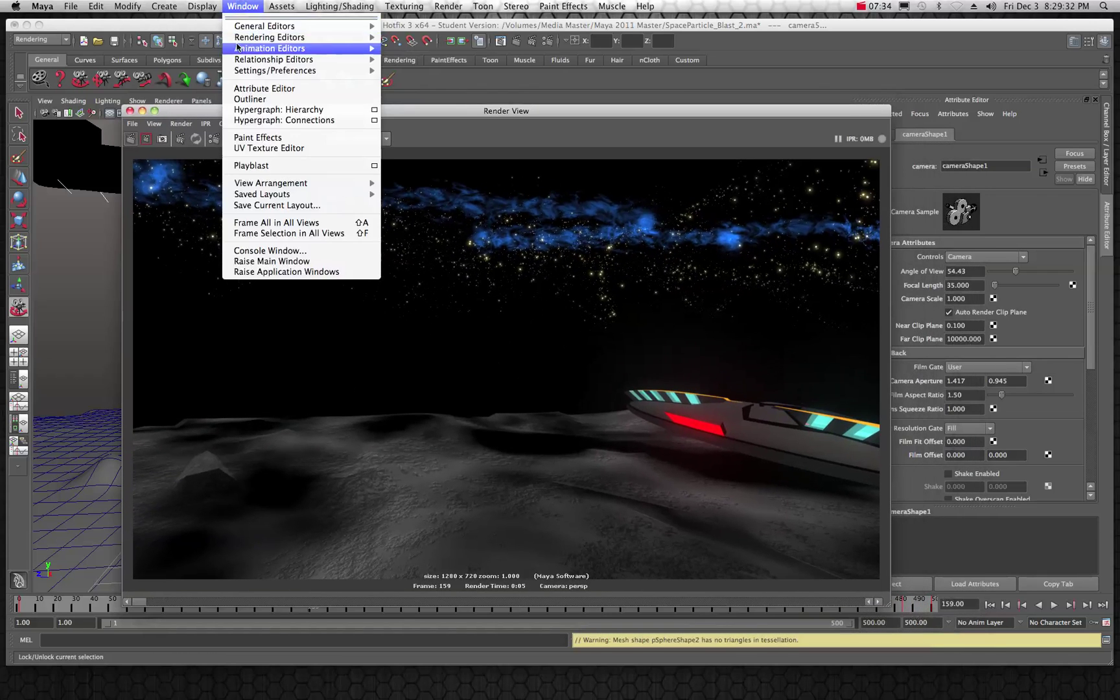
mouse_move(240, 39)
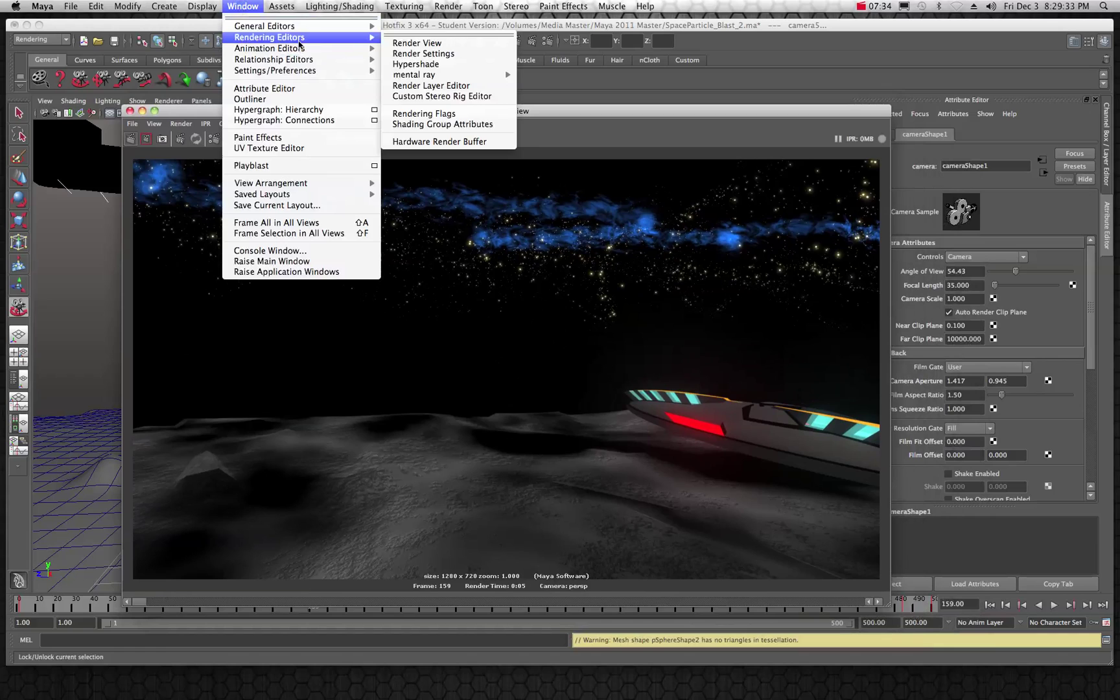
left_click(416, 65)
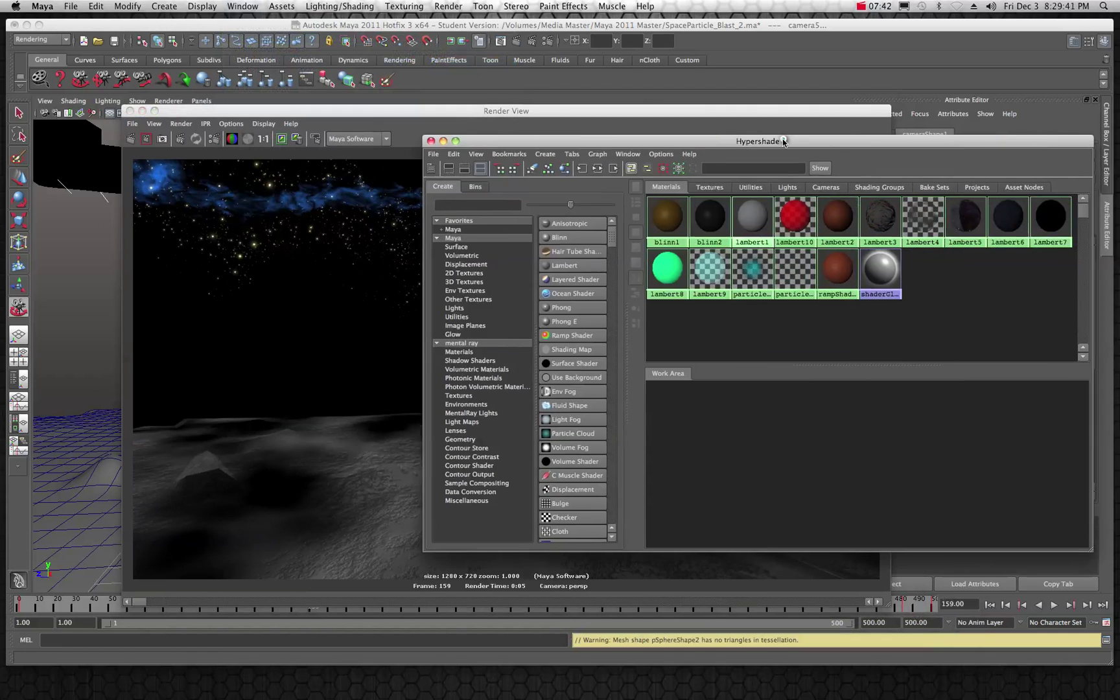
left_click_drag(783, 143, 755, 150)
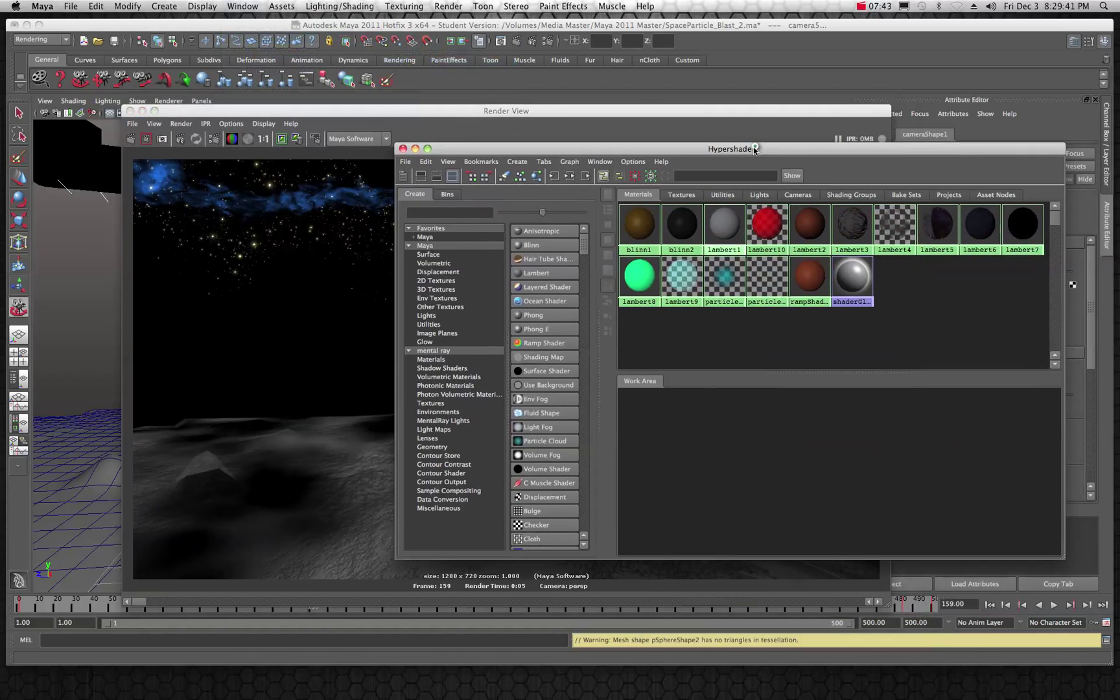
left_click(762, 229)
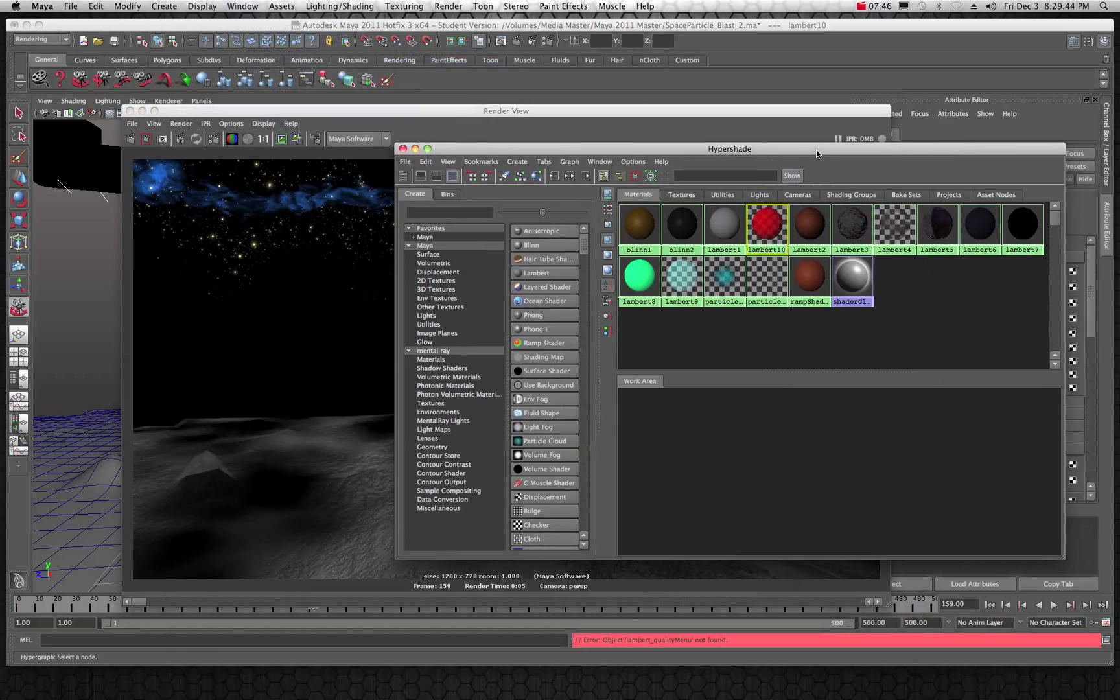
left_click_drag(817, 150, 632, 143)
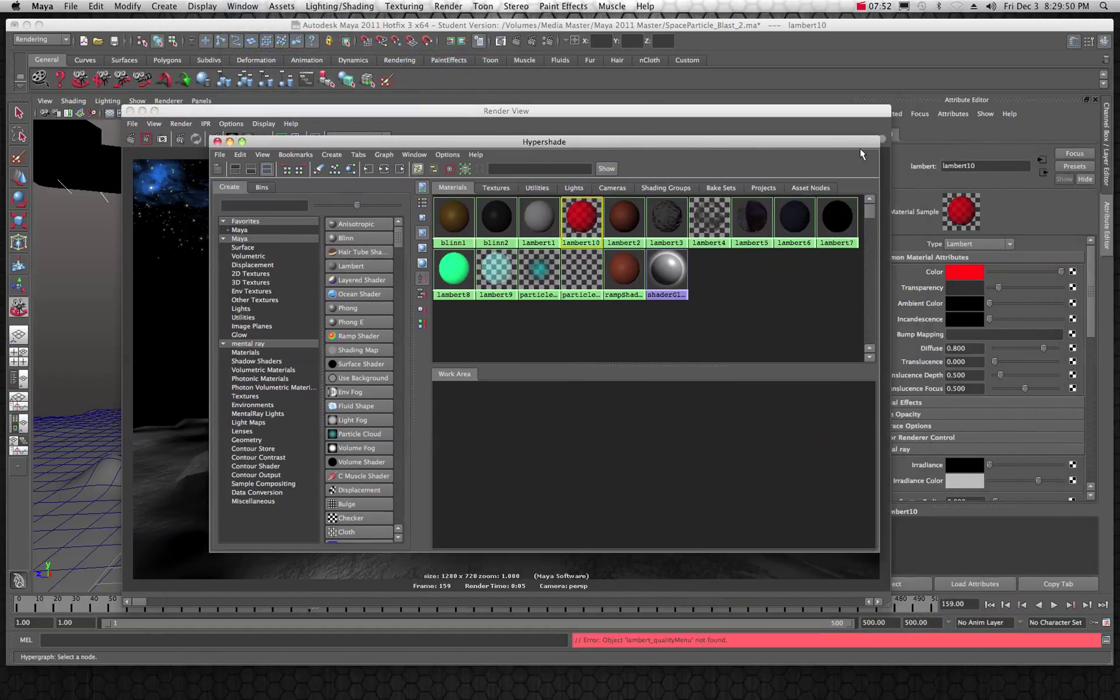
Examine lambert10's color, transparency and mental ray attributes alongside the rendered spaceship image.
left_click_drag(858, 143, 812, 114)
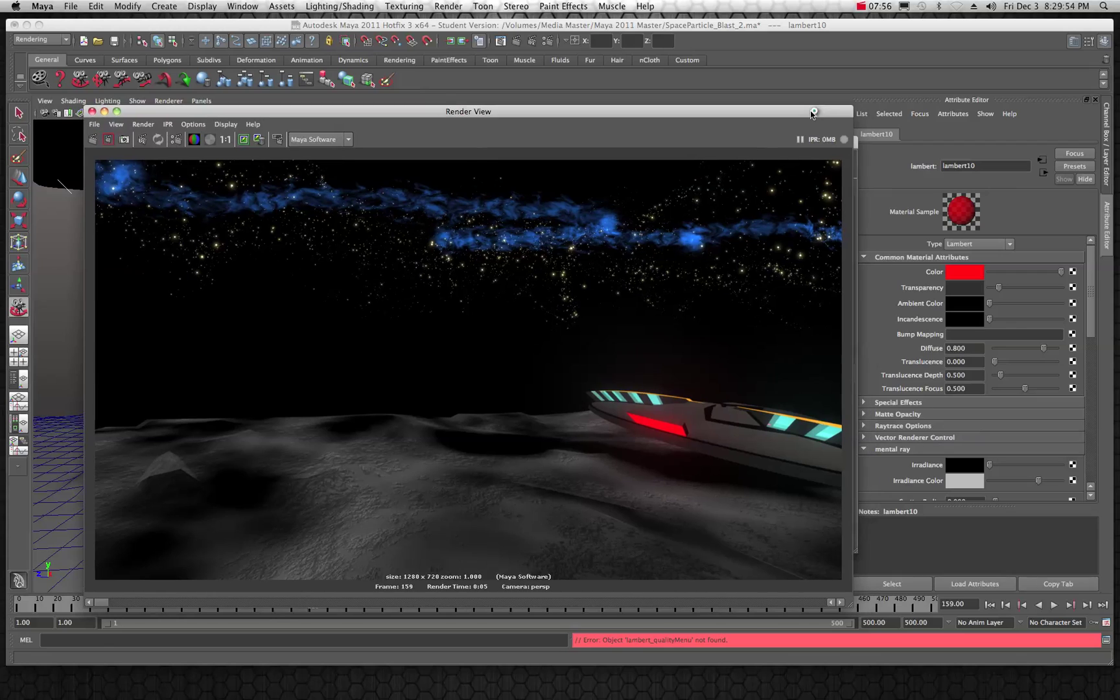
scroll(906, 318, "down", 5)
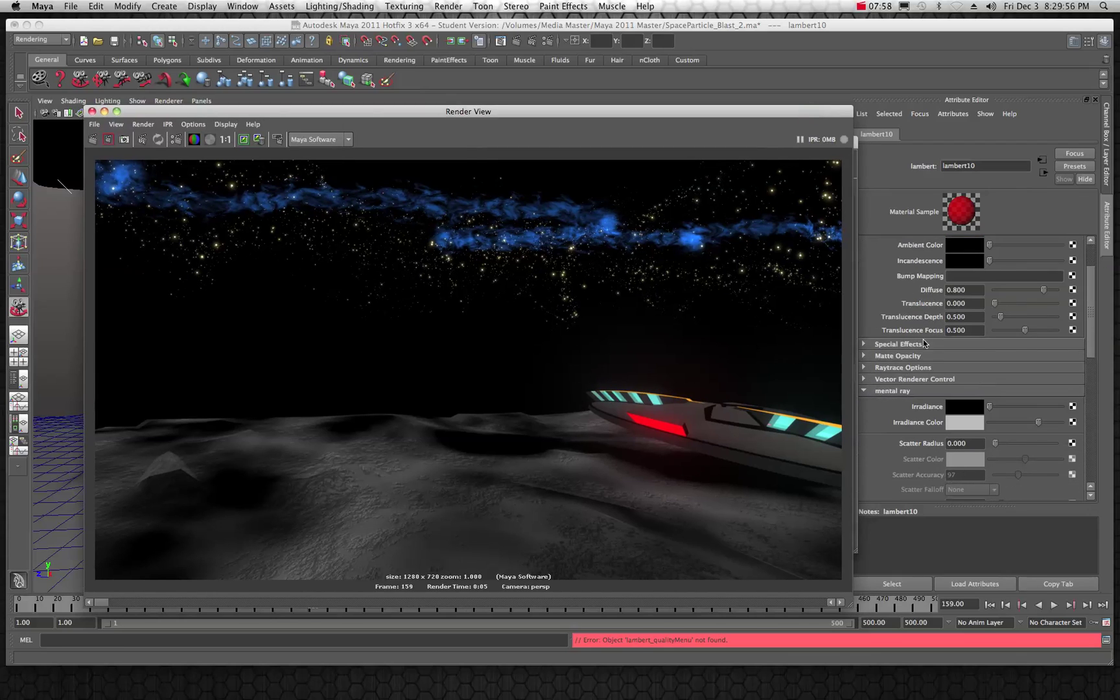
scroll(923, 348, "down", 1)
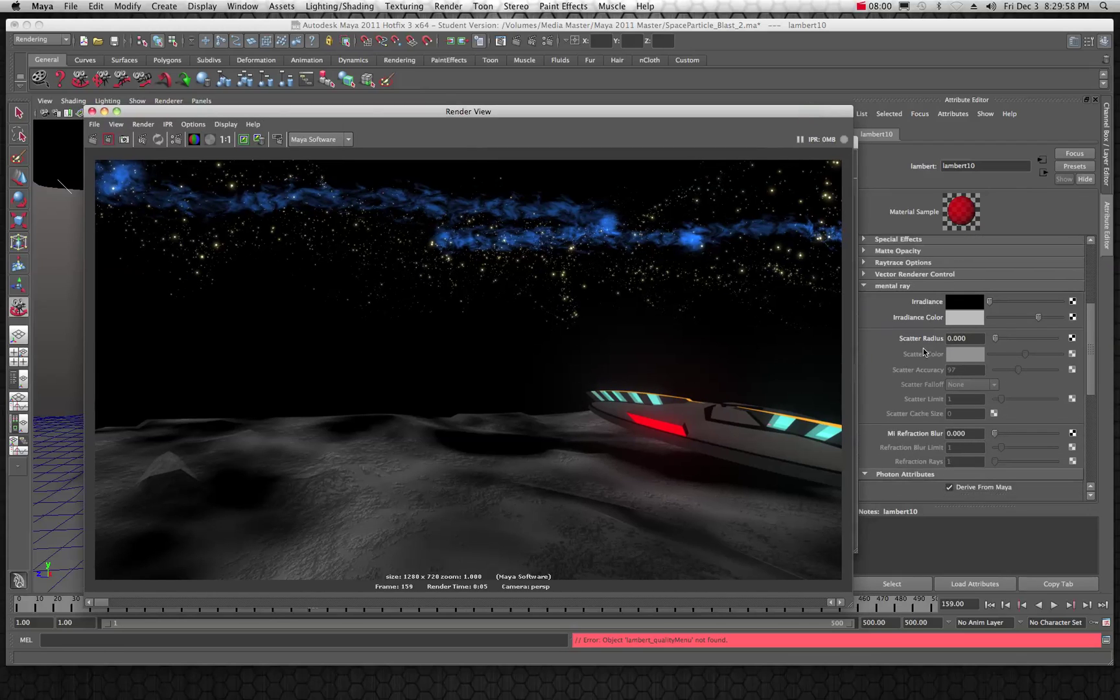
scroll(923, 348, "up", 4)
scroll(934, 283, "up", 3)
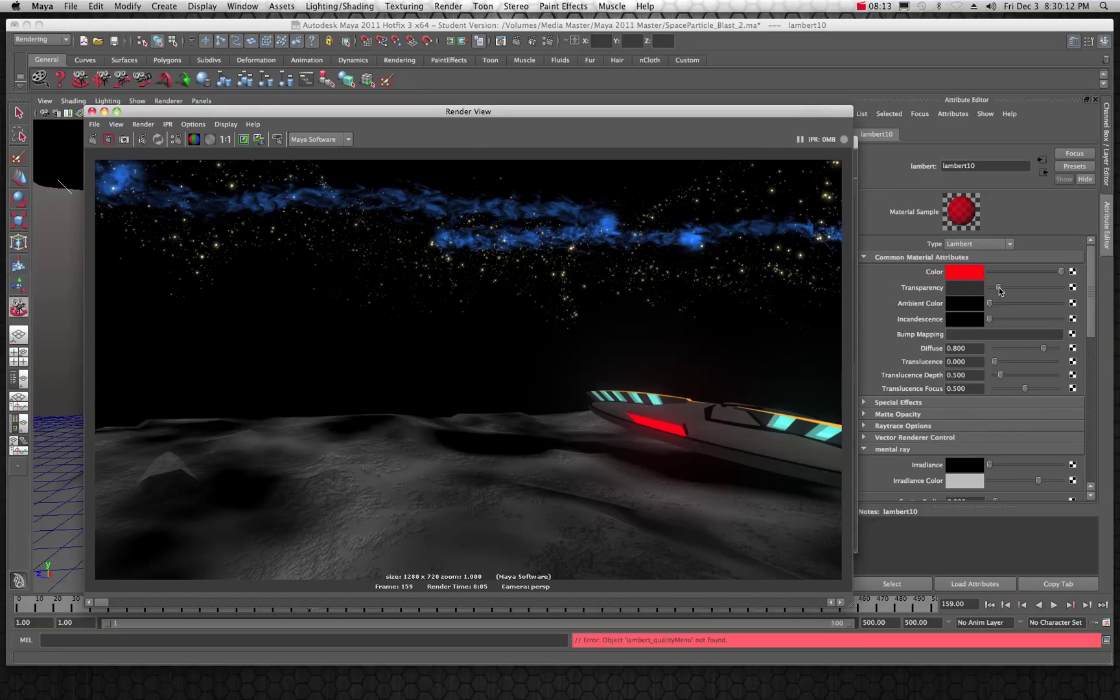
Switch the renderer to mental ray and render the perspective view of the spaceship at frame 159.
left_click(348, 140)
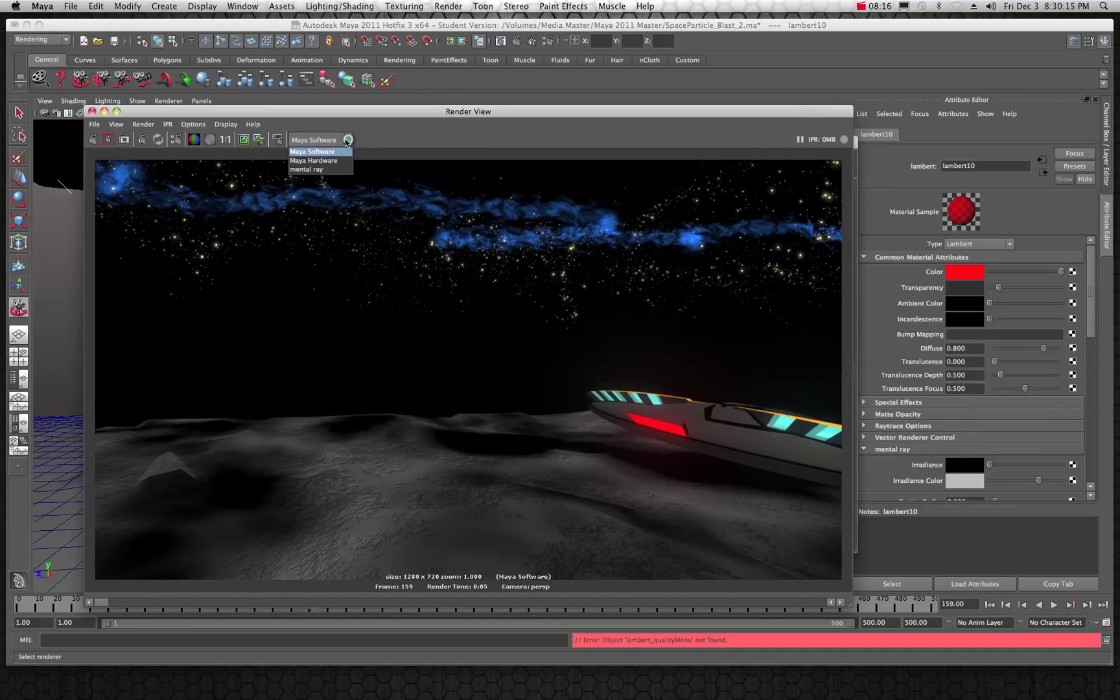
left_click(332, 170)
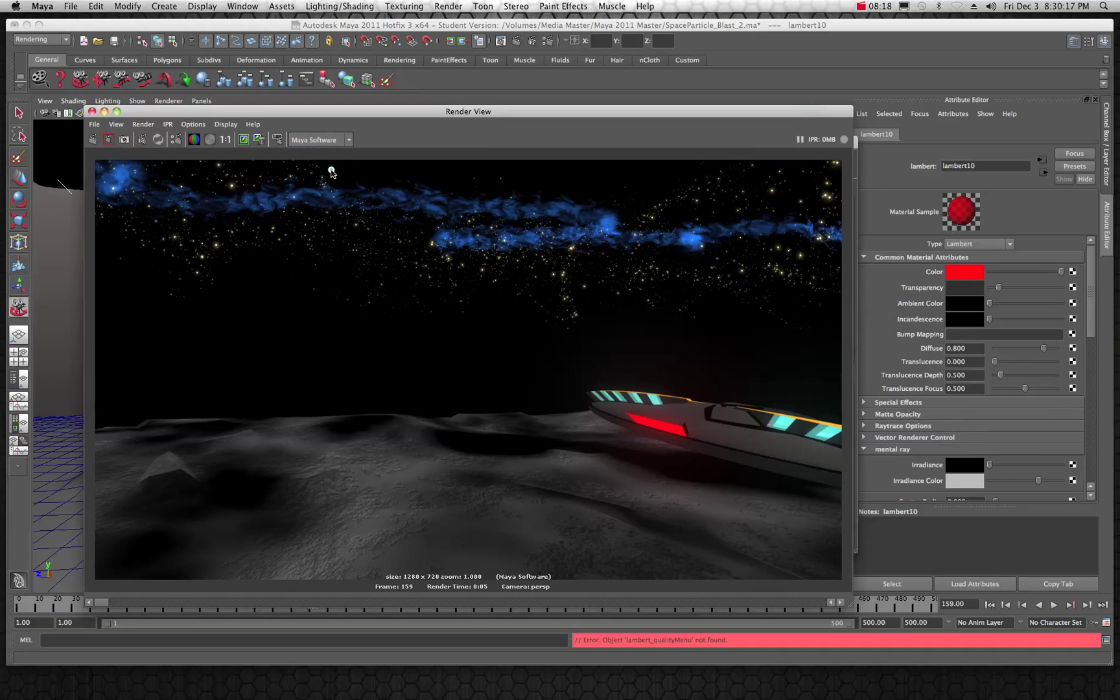
left_click(92, 139)
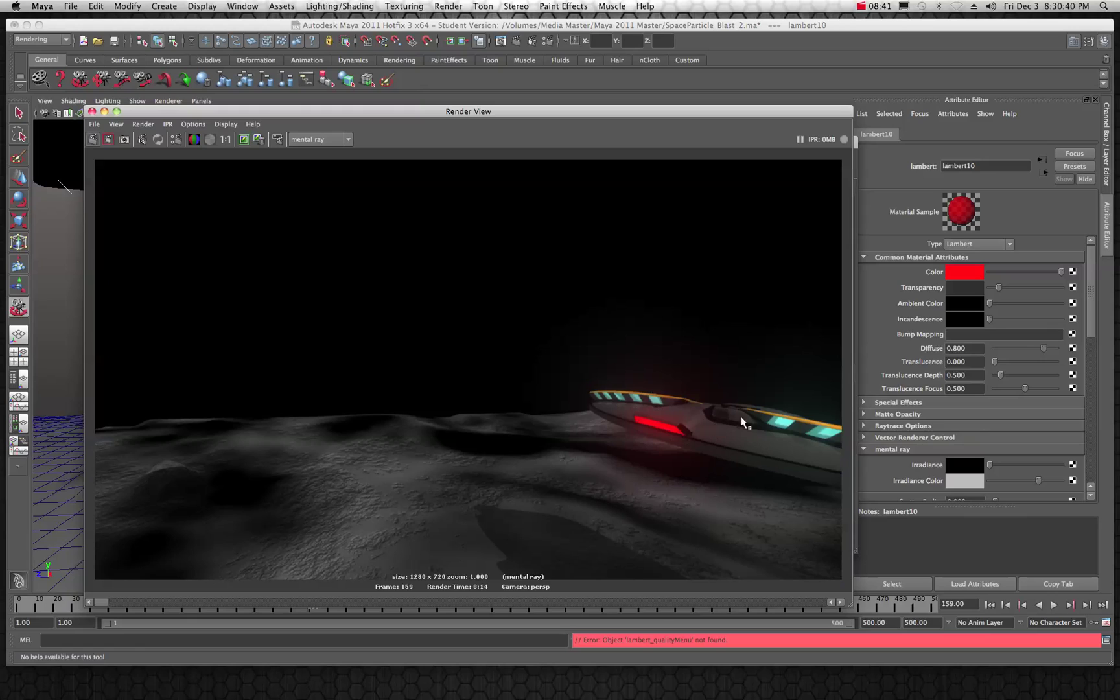
Increase lambert10's transparency slightly and render the spaceship view again with mental ray.
left_click(1000, 288)
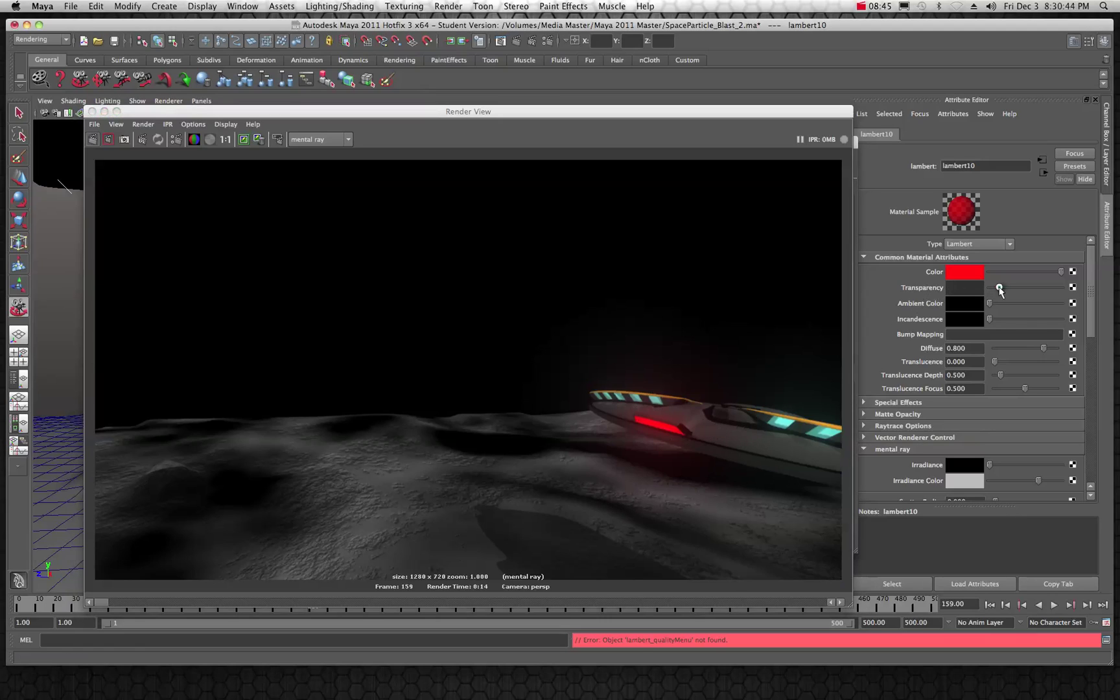
left_click_drag(1000, 291, 1012, 289)
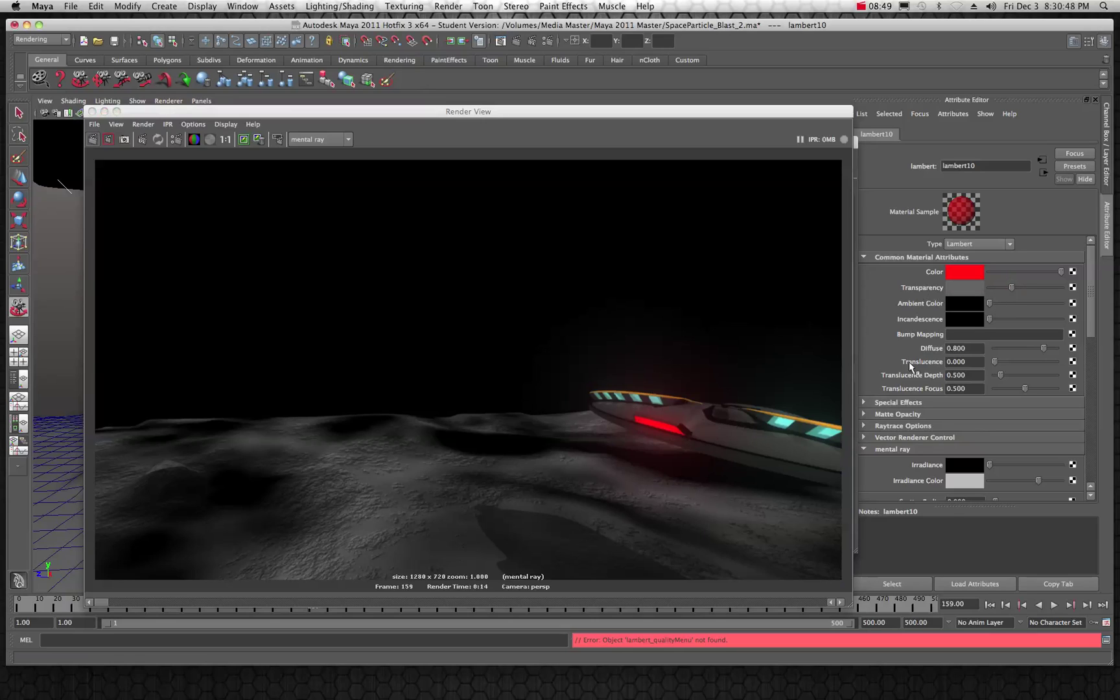
left_click(92, 139)
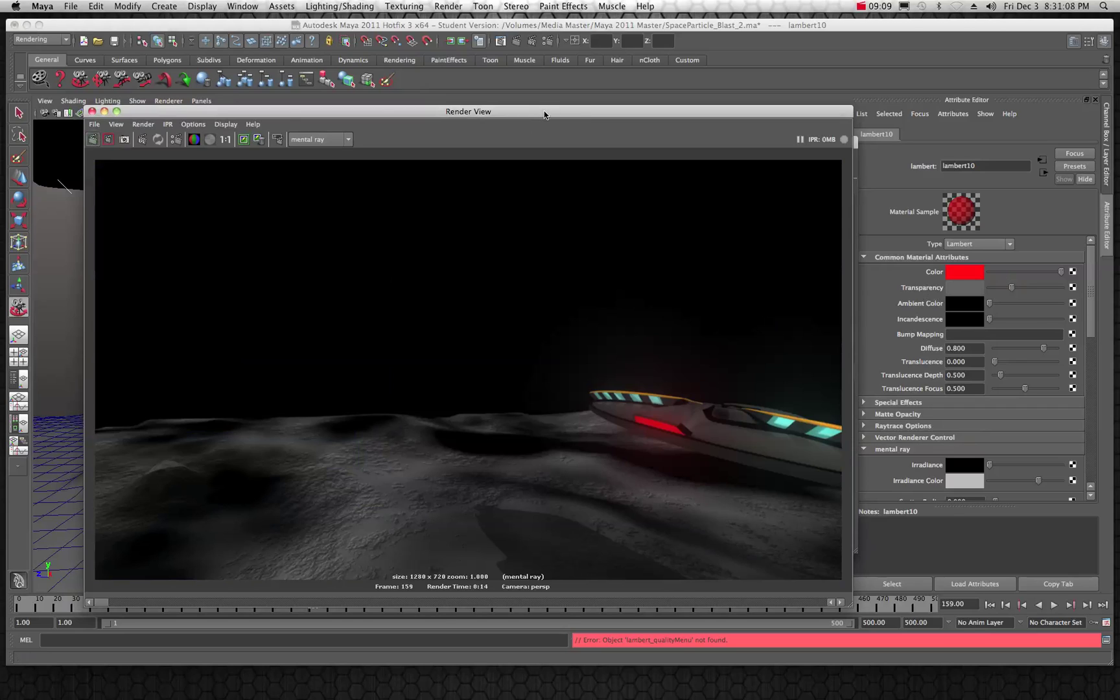
Close the Render View and move the Hypershade aside to clear the perspective view.
left_click_drag(544, 113, 624, 99)
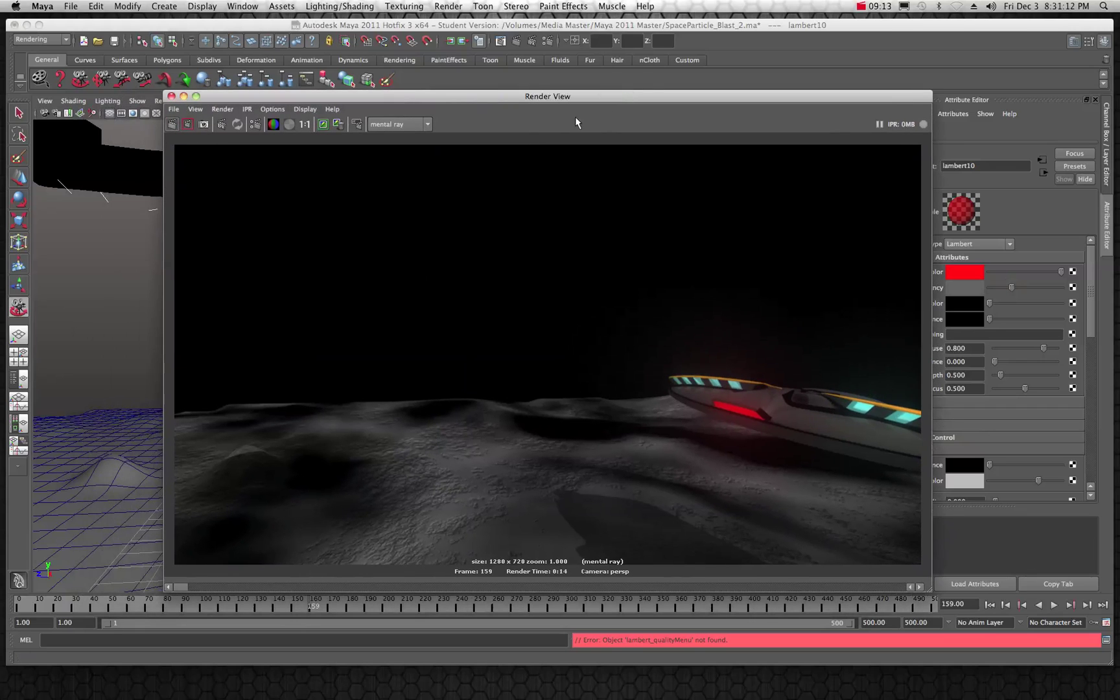
left_click(172, 96)
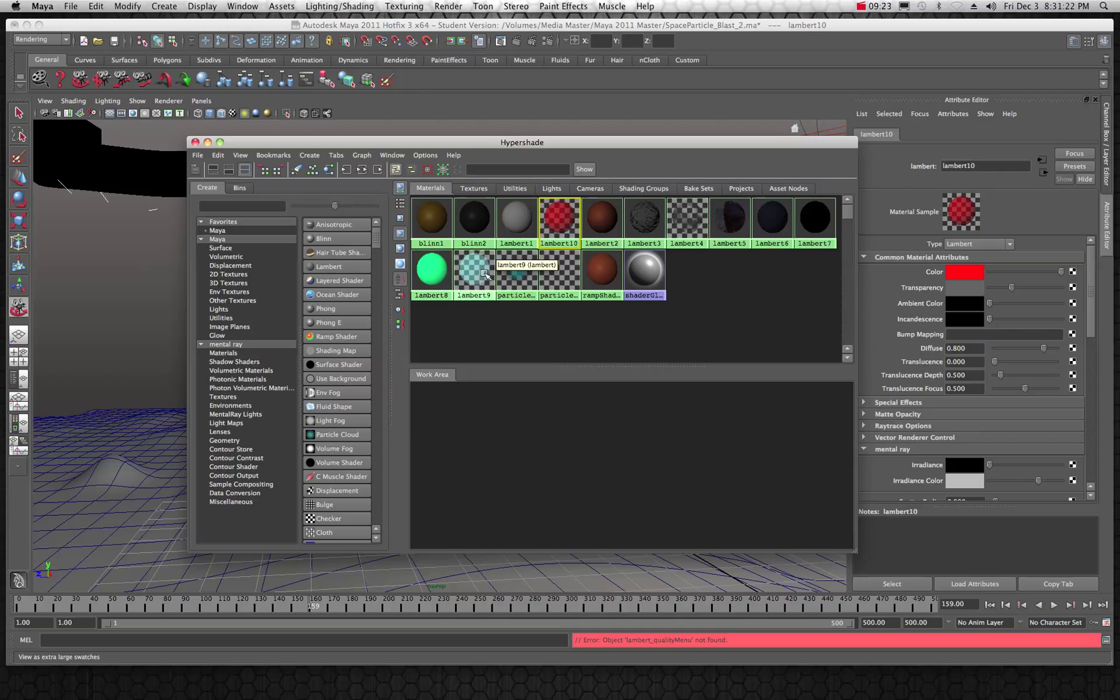
left_click_drag(367, 142, 1119, 146)
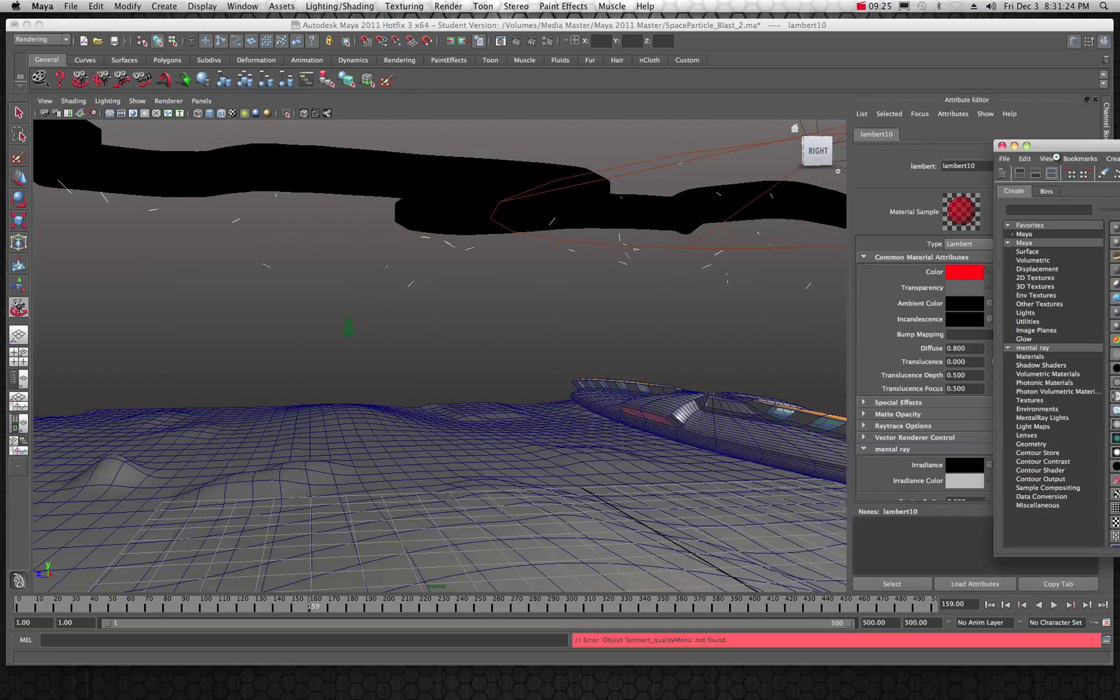
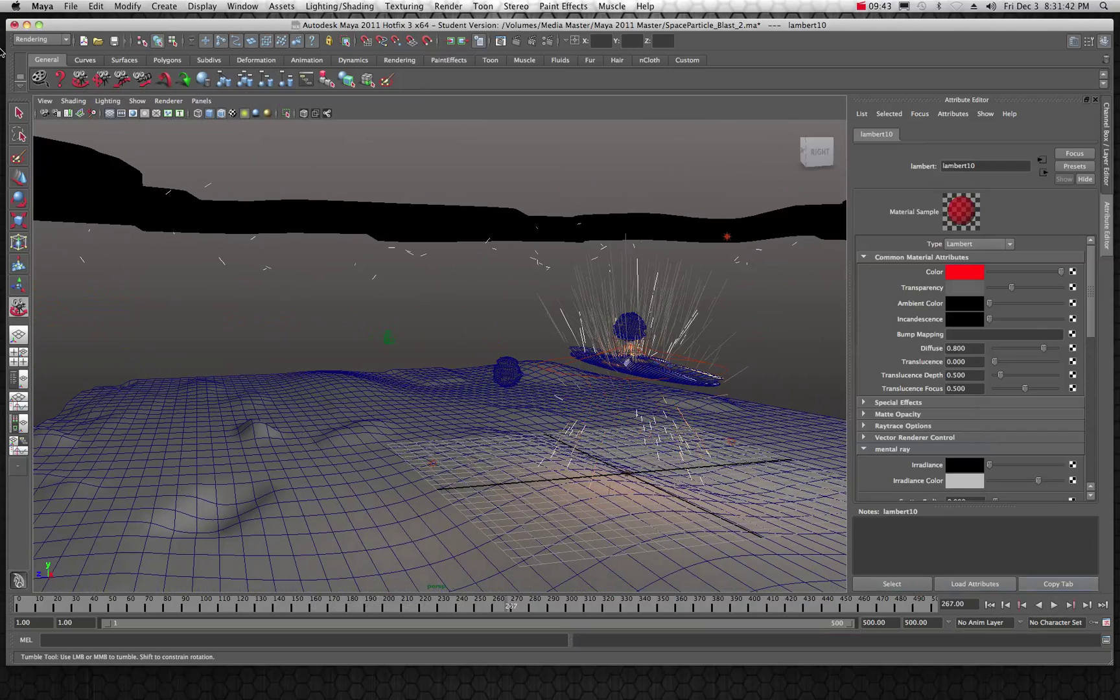
Select the blast particles above the spaceship and examine their geoConnector2 attributes in the perspective view.
left_click(18, 113)
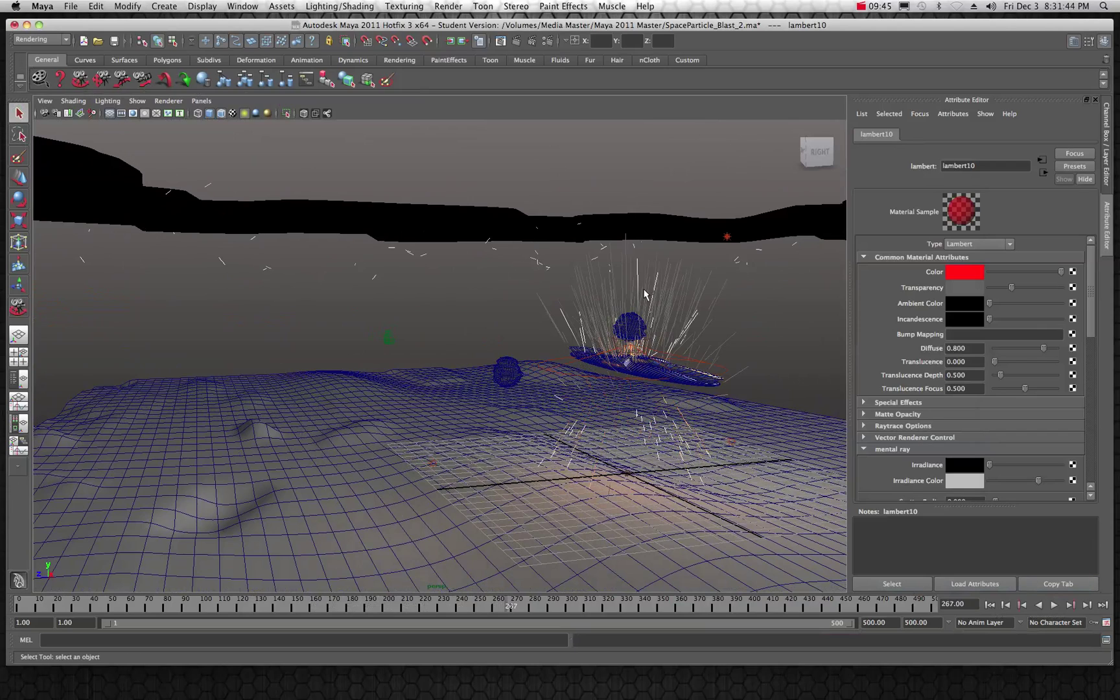
left_click(729, 319)
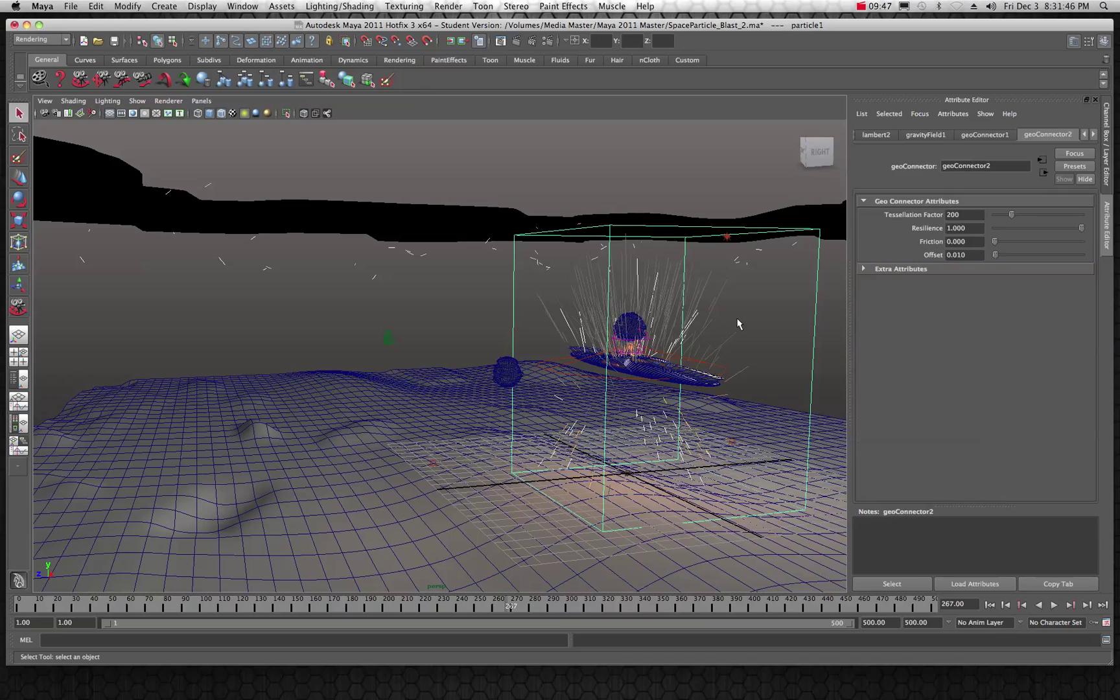
key("f")
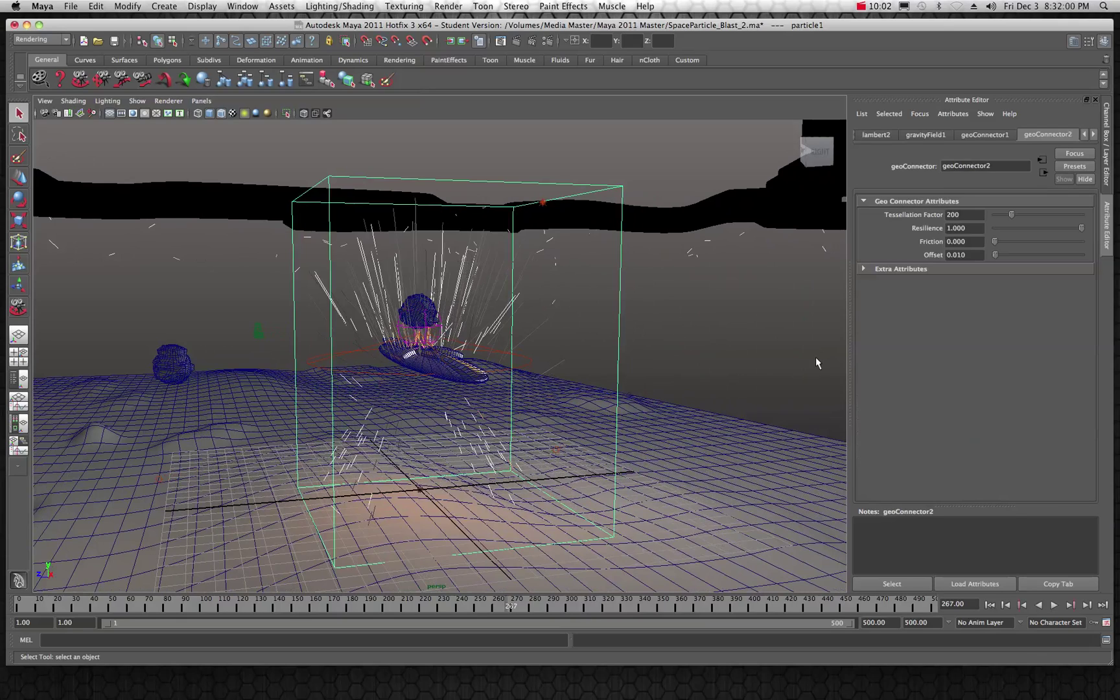
Examine the lambert2 material's attributes, including its mental ray and photon settings, and rampShader1's color ramp.
left_click(884, 137)
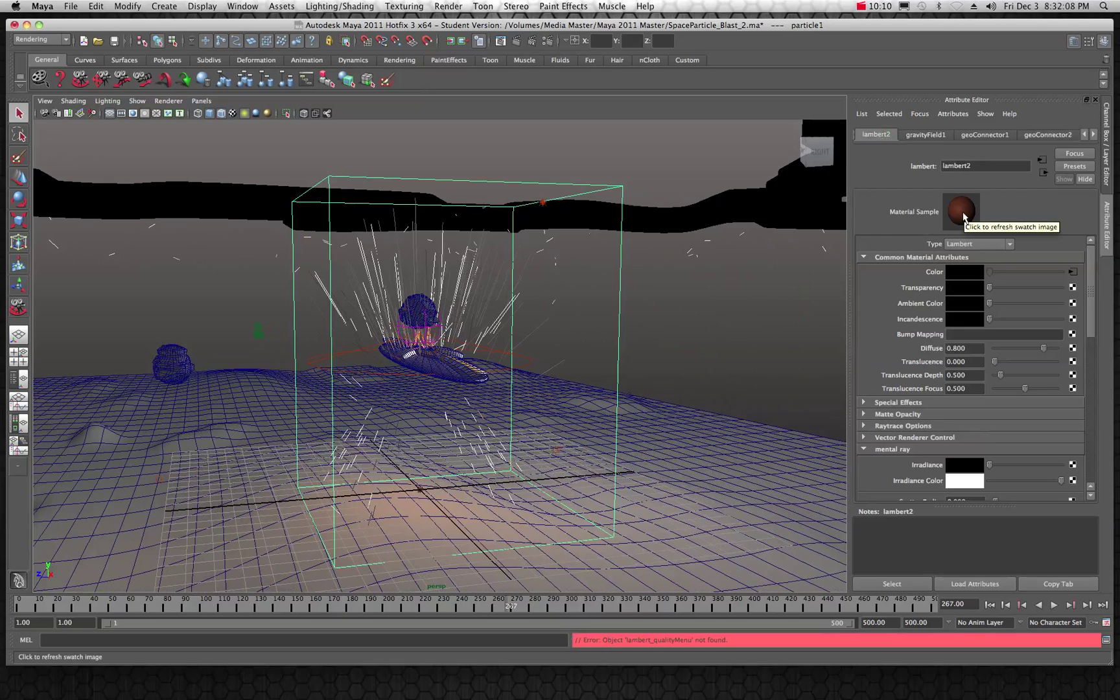
scroll(895, 303, "down", 10)
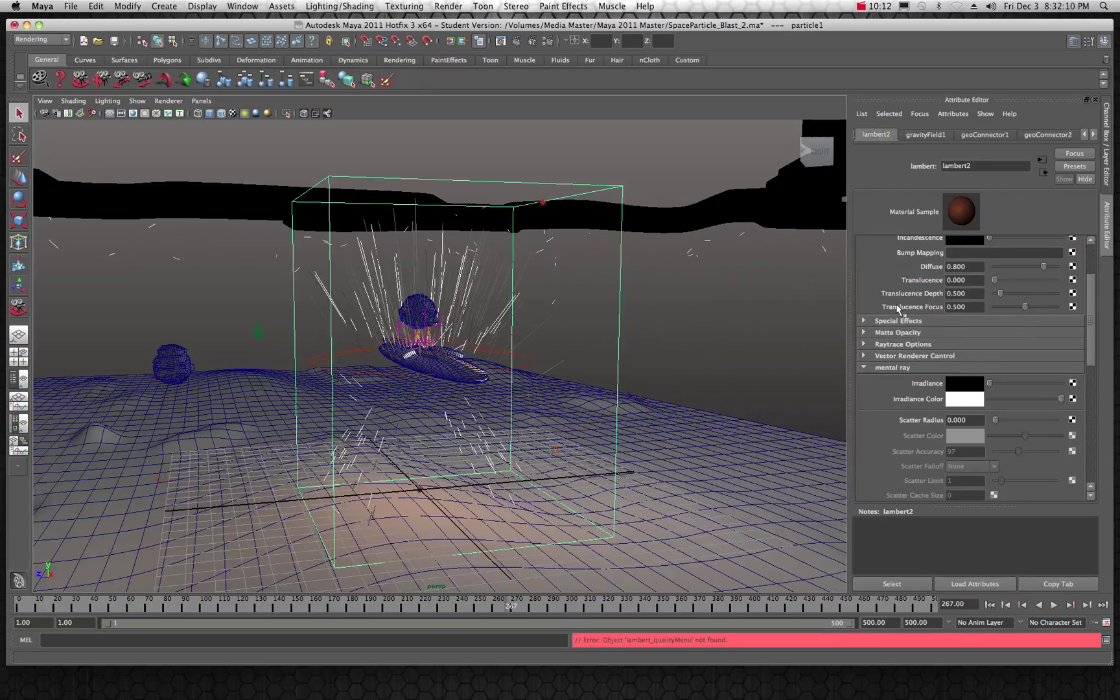
scroll(896, 304, "down", 8)
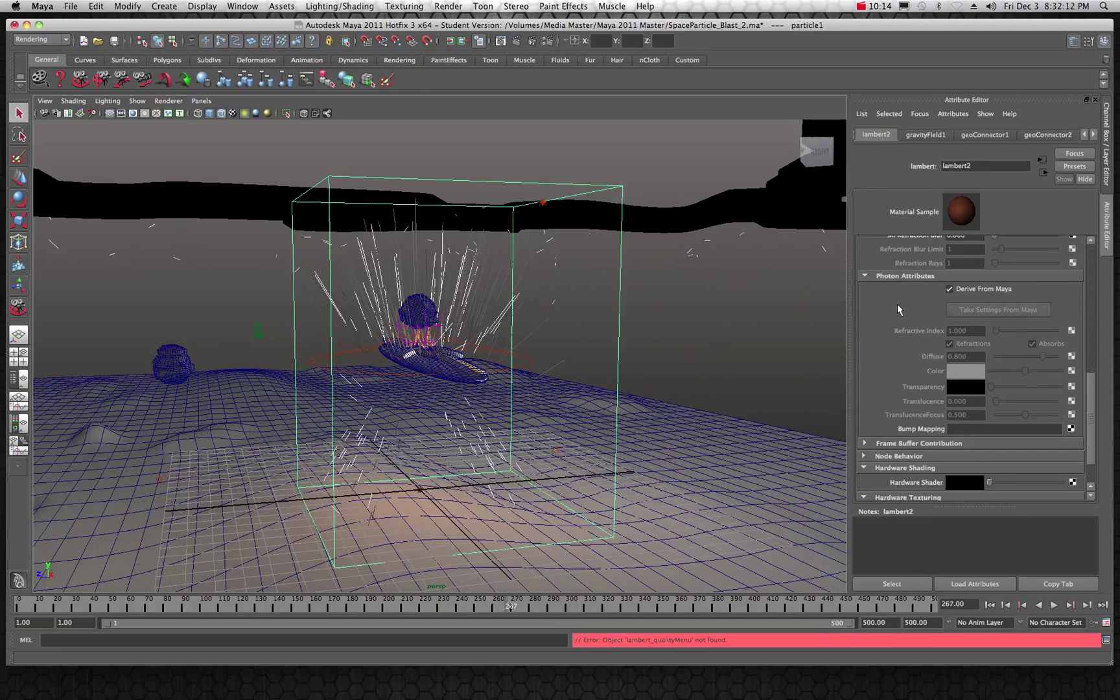
scroll(897, 304, "up", 8)
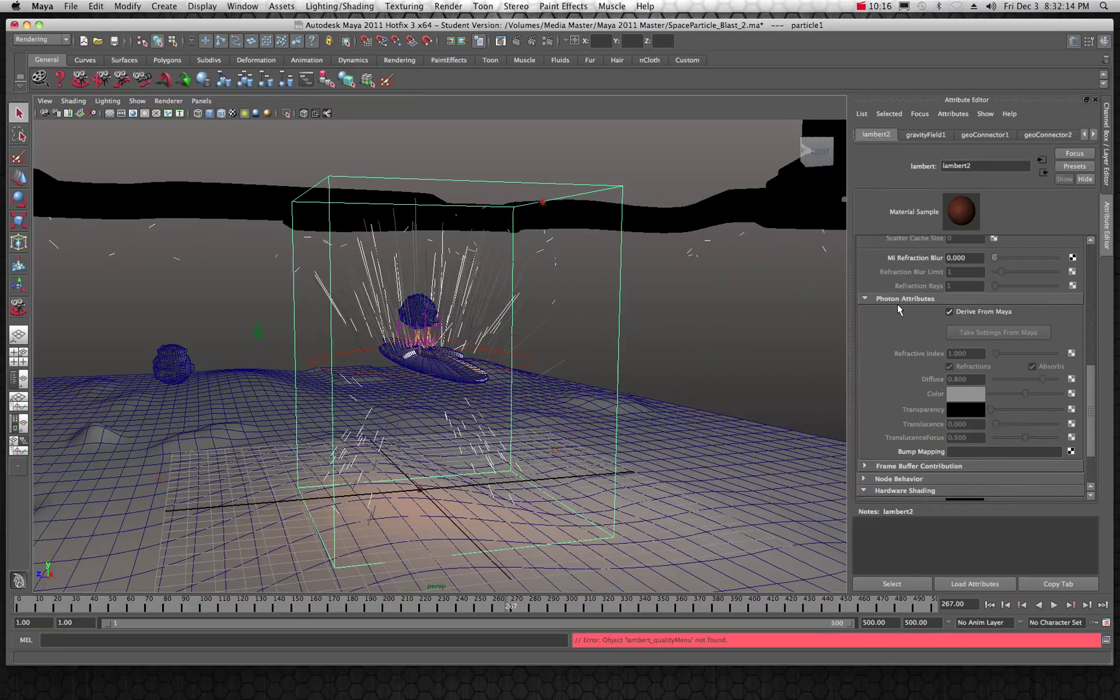
scroll(903, 308, "up", 8)
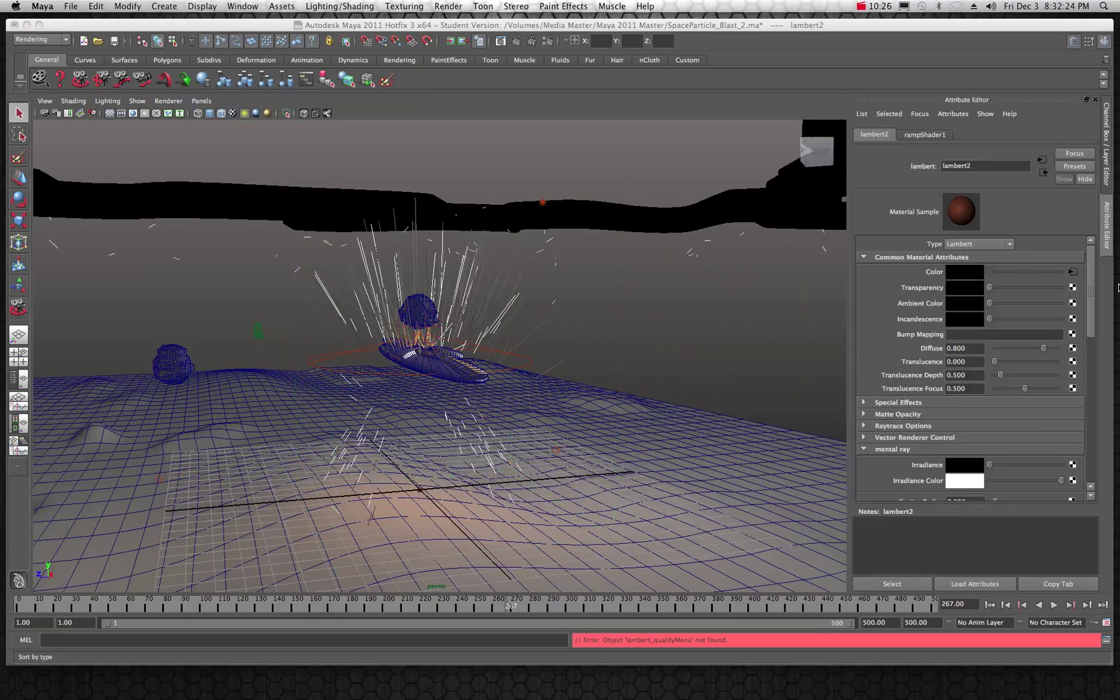
left_click(922, 136)
left_click(922, 136)
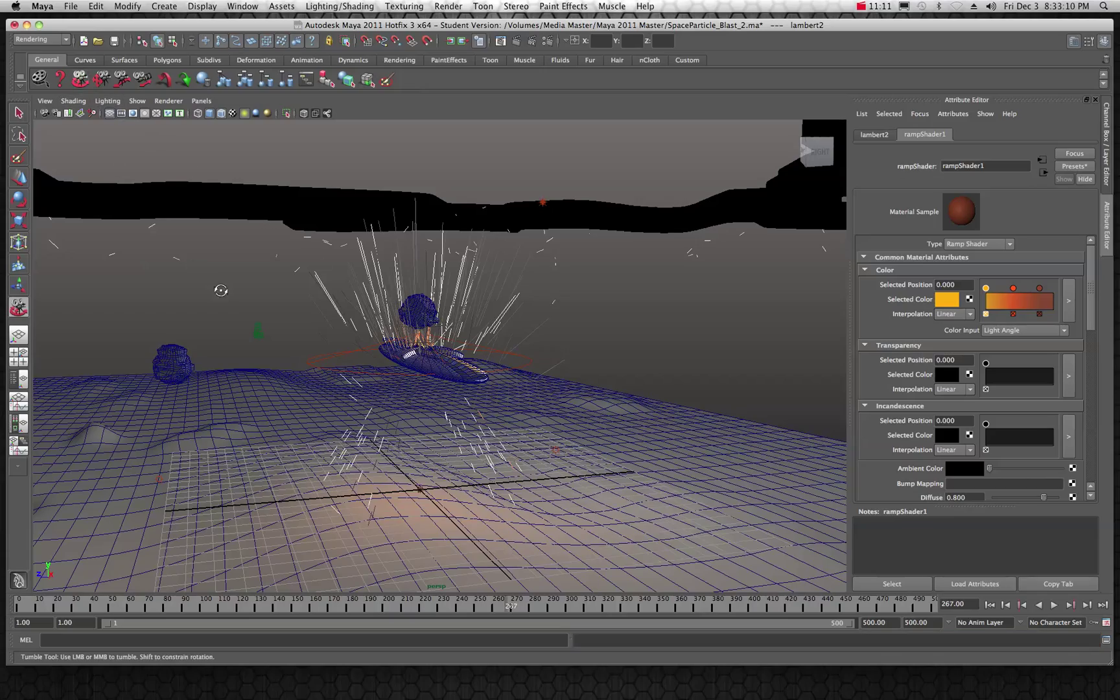
Inspect the two ambient lights on the terrain, including the raytrace shadow settings of ambientLight1.
left_click_drag(228, 295, 488, 307, "alt")
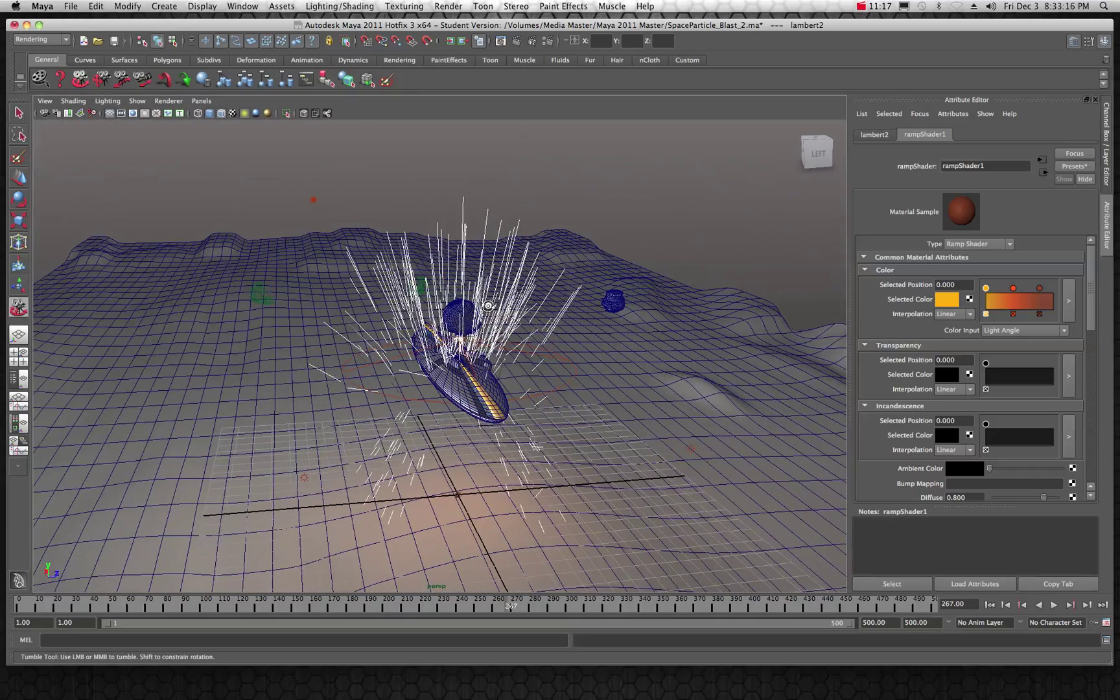
left_click(19, 112)
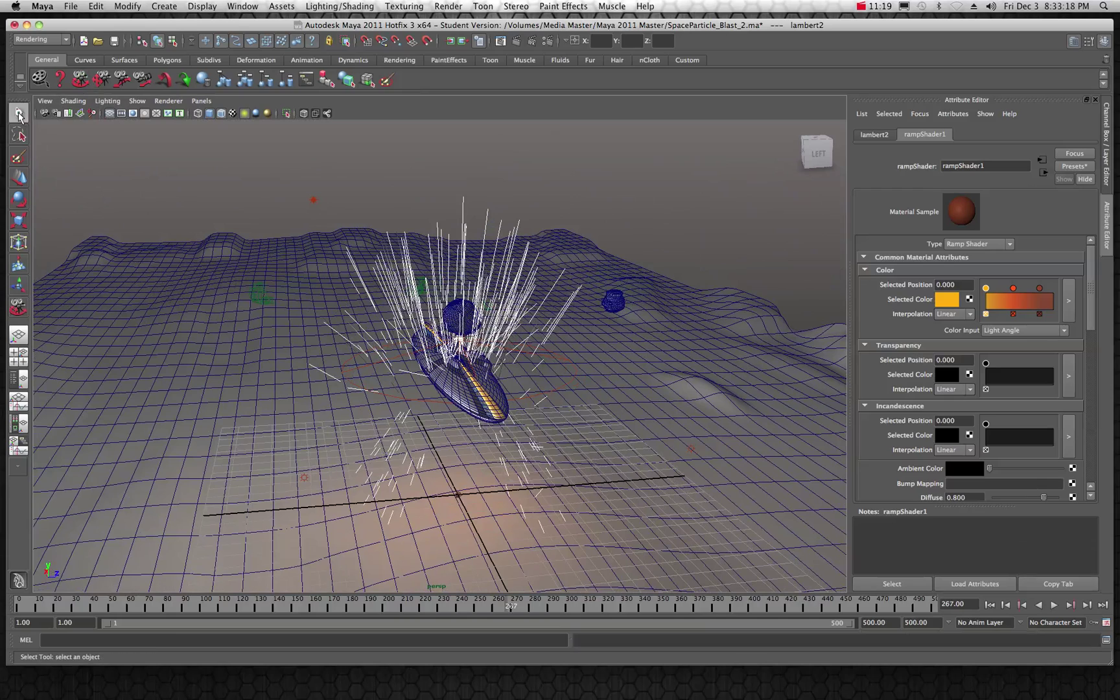
left_click(304, 478)
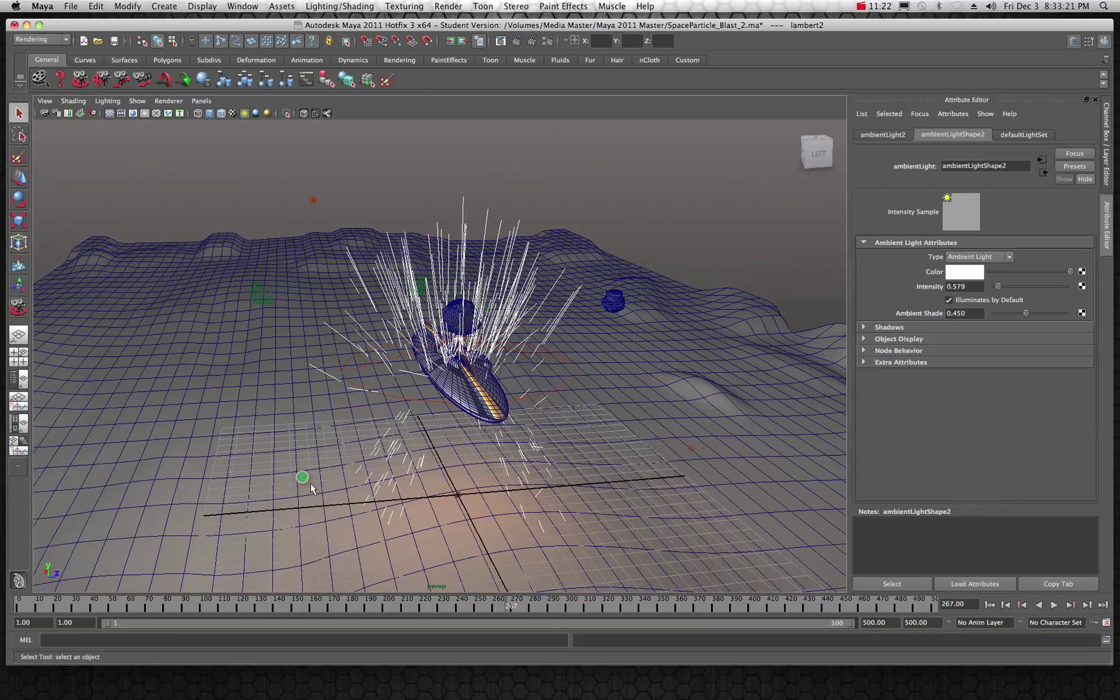
left_click(691, 447)
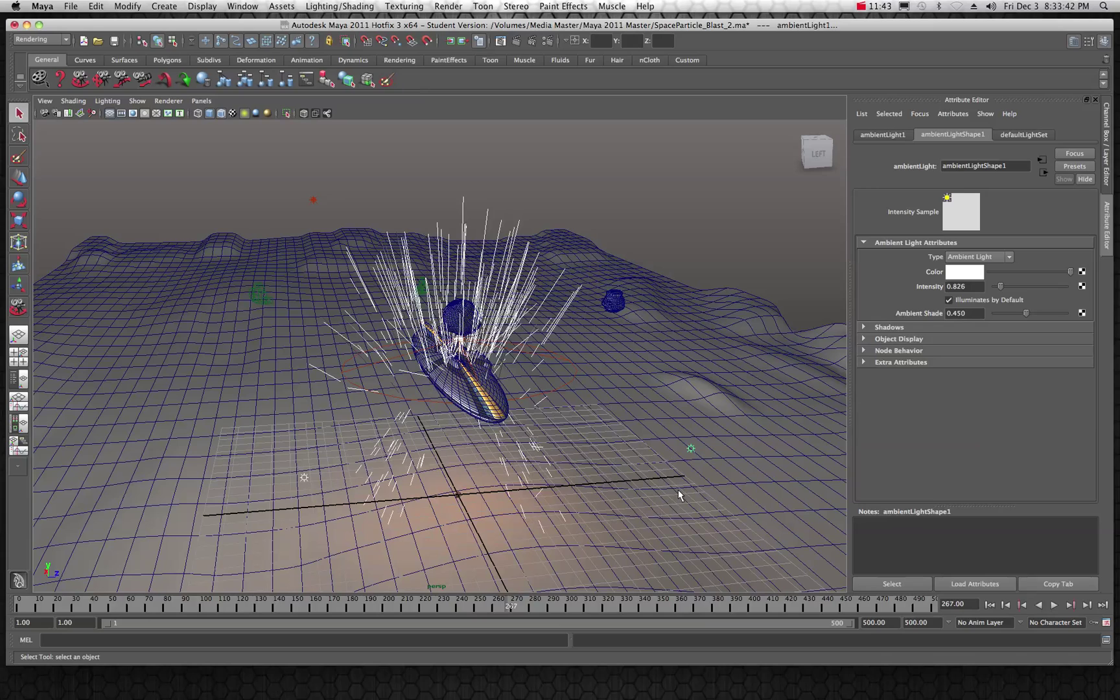
left_click(863, 327)
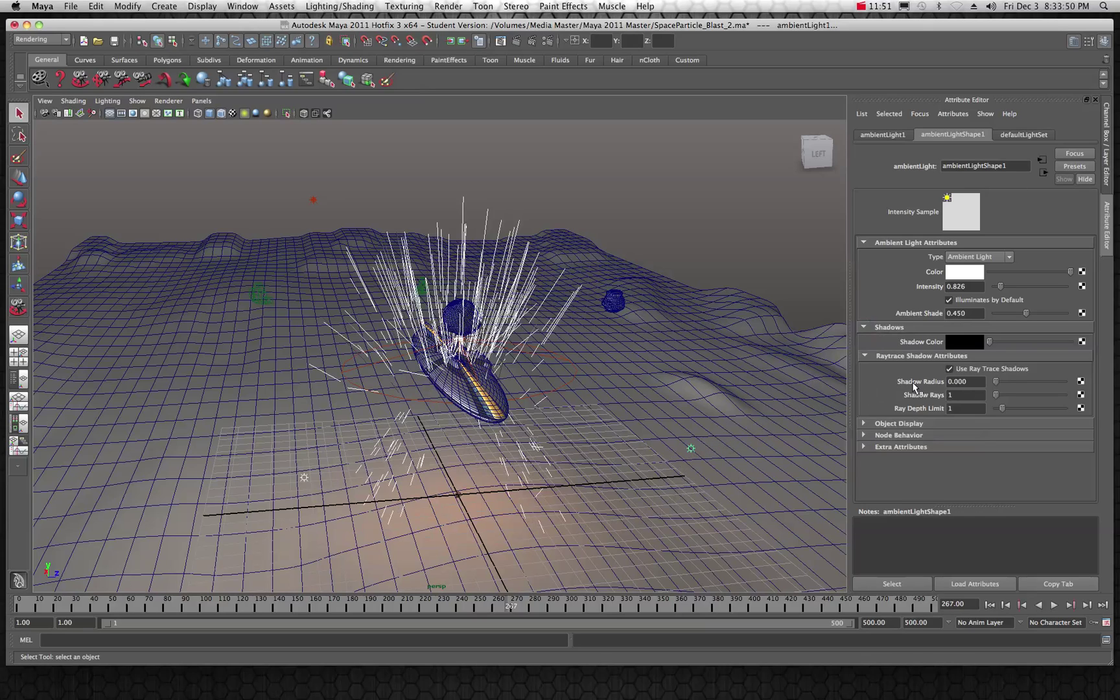
Render a closer perspective view of the particle blast around the spaceship with mental ray, and close the Render View.
scroll(660, 441, "up", 5)
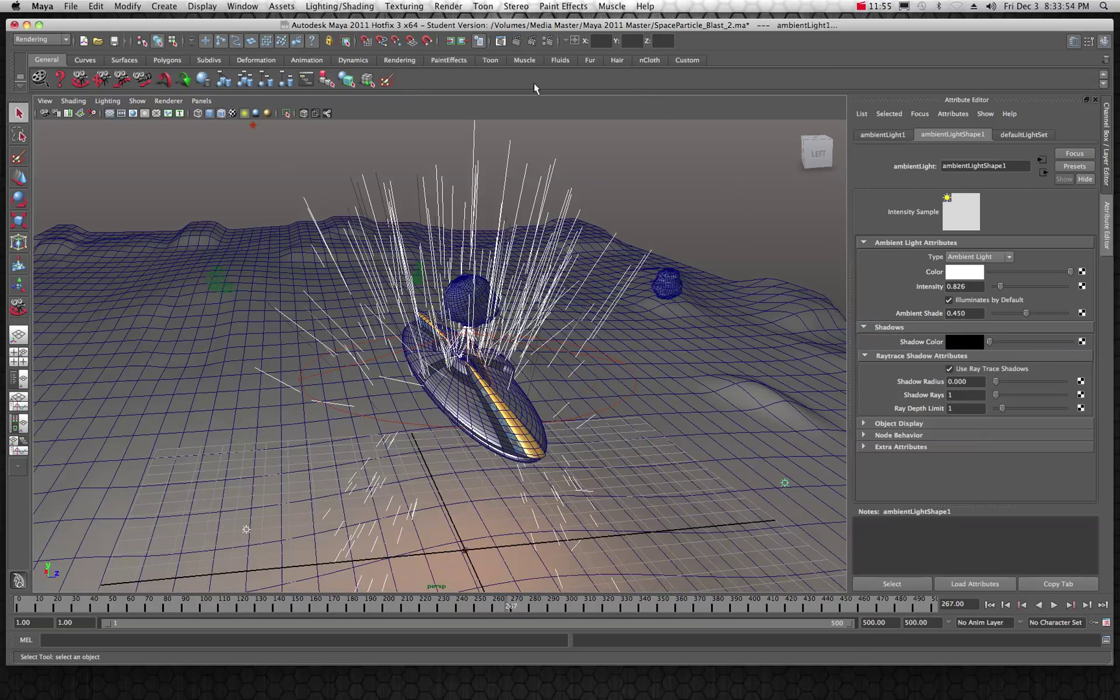
left_click(517, 42)
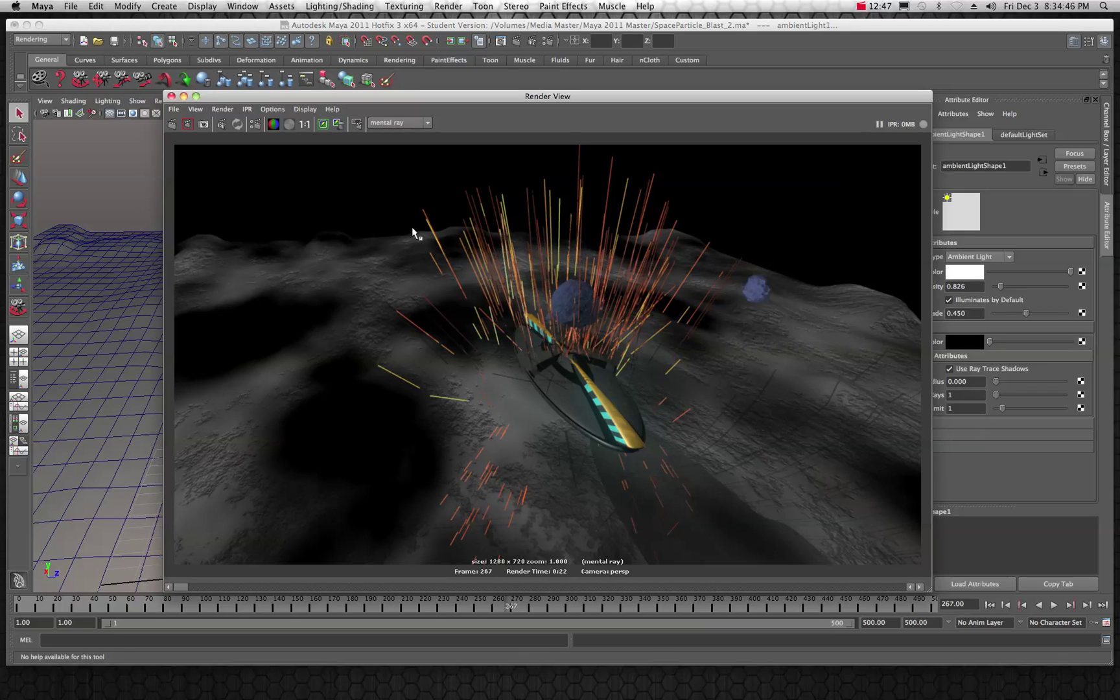
left_click(171, 96)
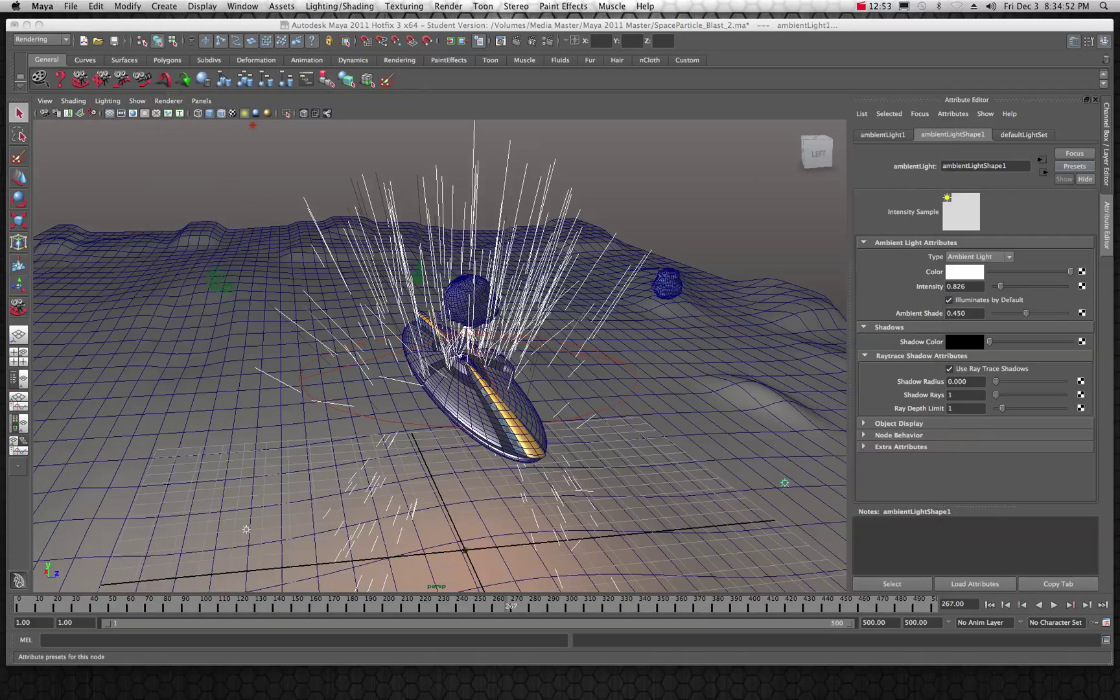
left_click(726, 89)
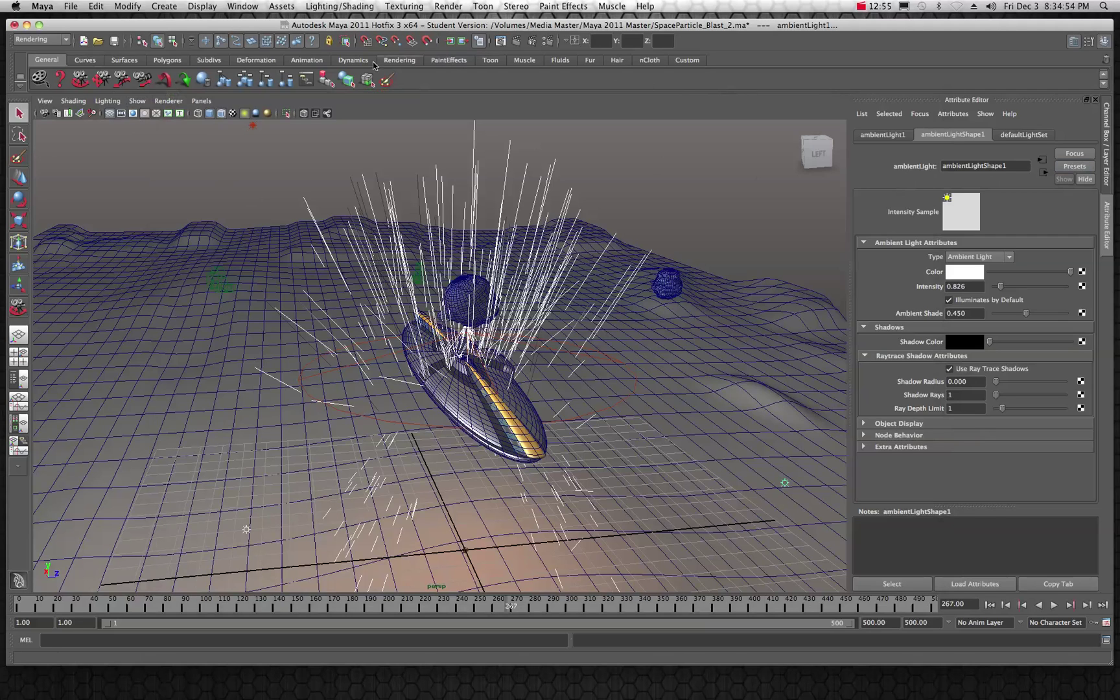
Hide Maya and play the finished Pesky_Satellite_View_3.mov in QuickTime Player, centering its window on the desktop.
left_click(43, 6)
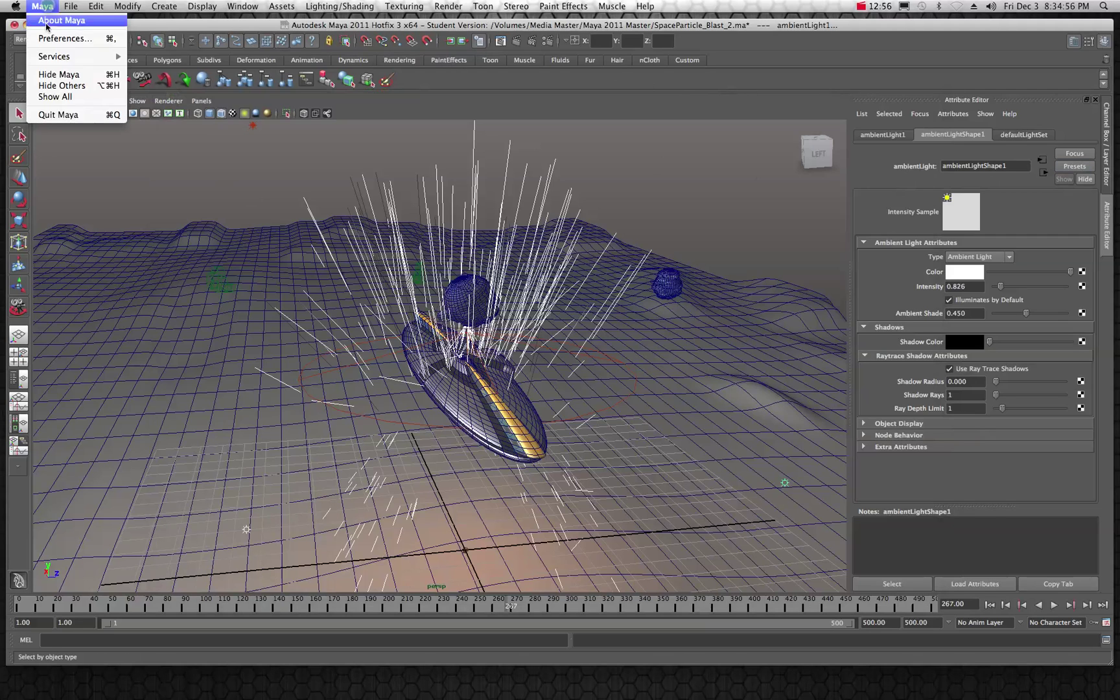
left_click(42, 76)
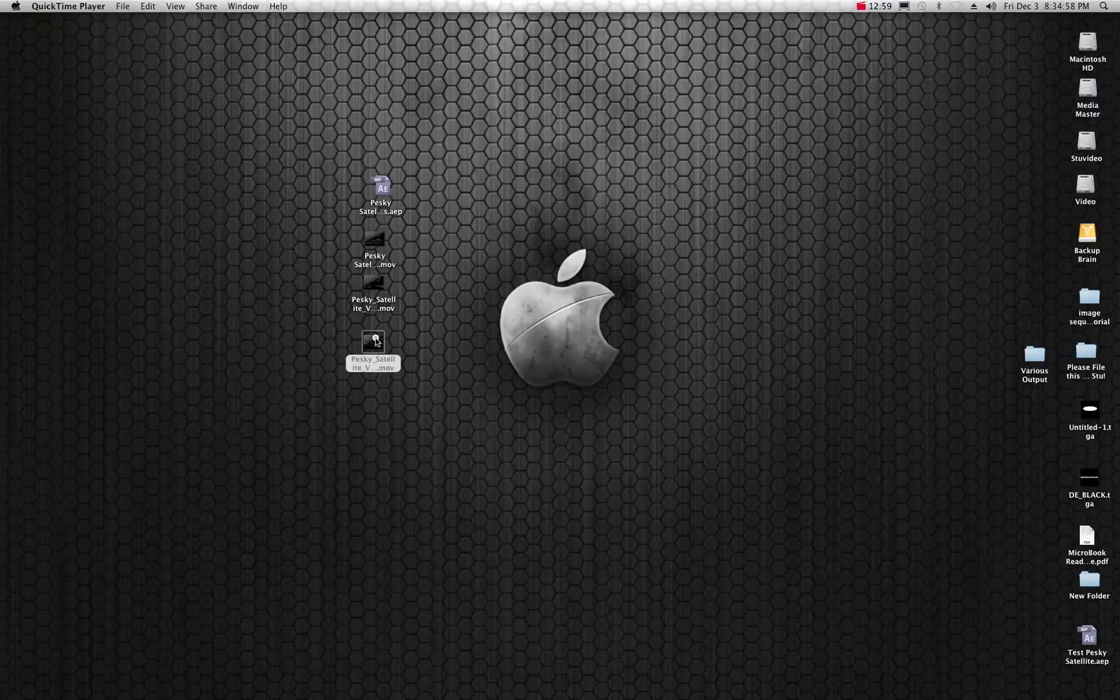
left_click(376, 340)
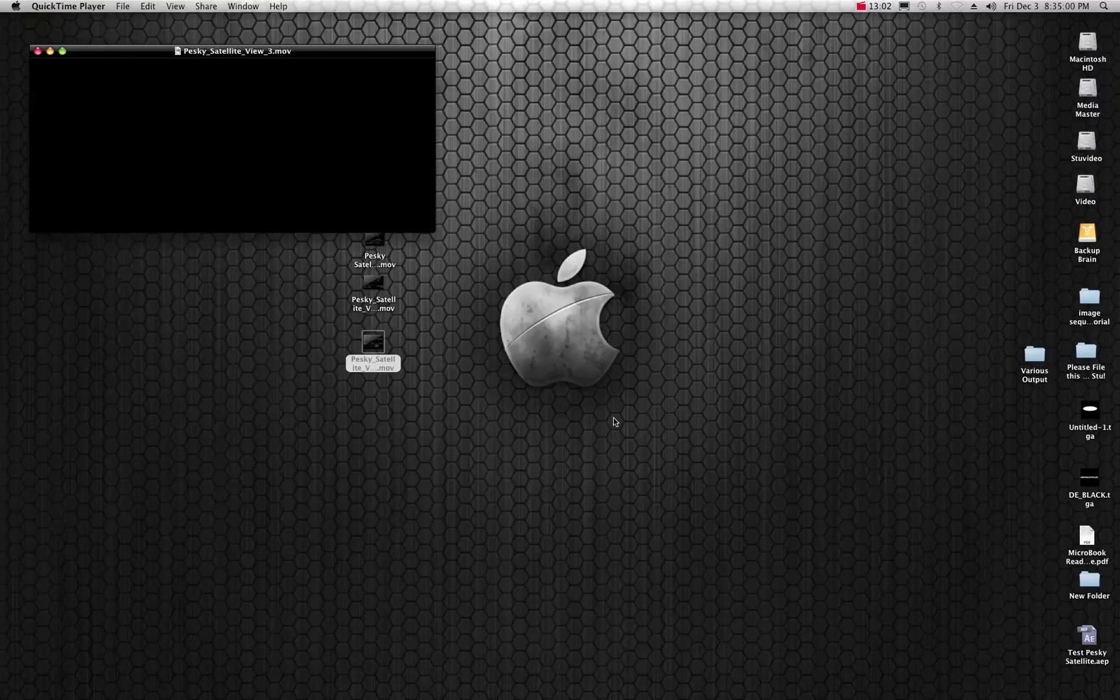
left_click(418, 401)
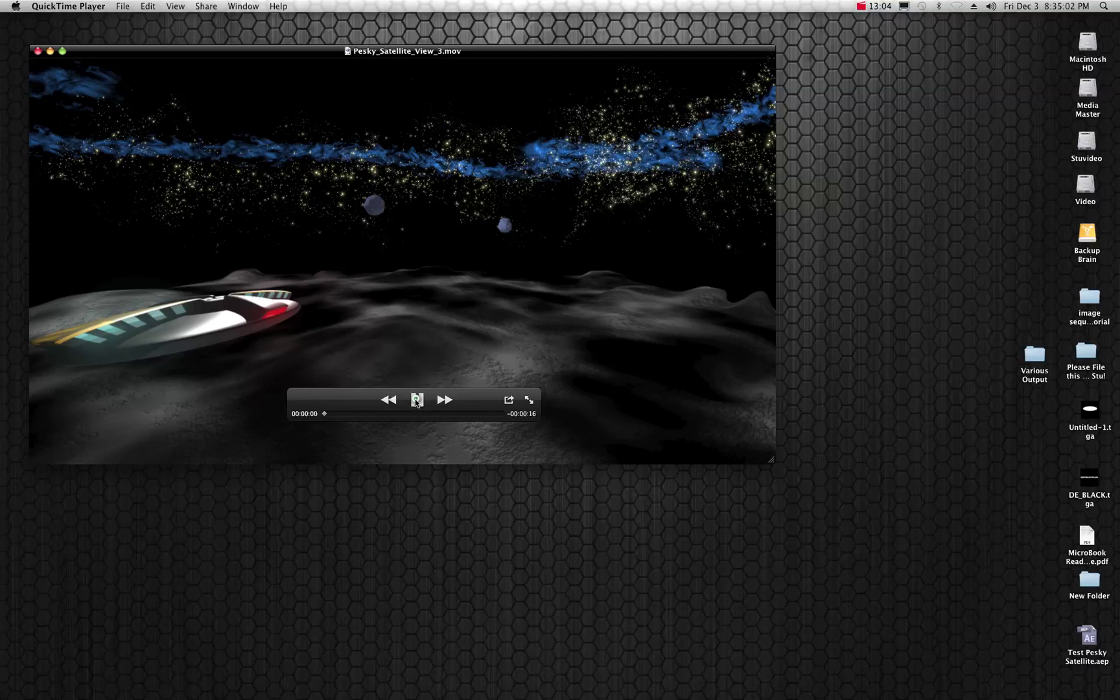
left_click_drag(525, 51, 623, 98)
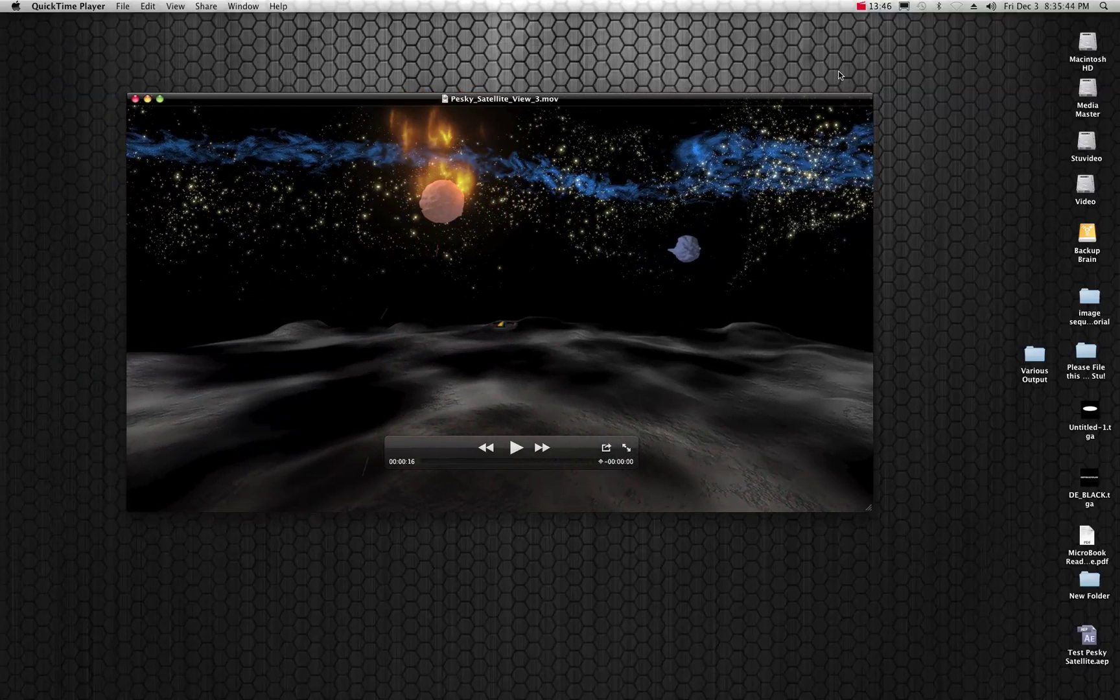
left_click(860, 7)
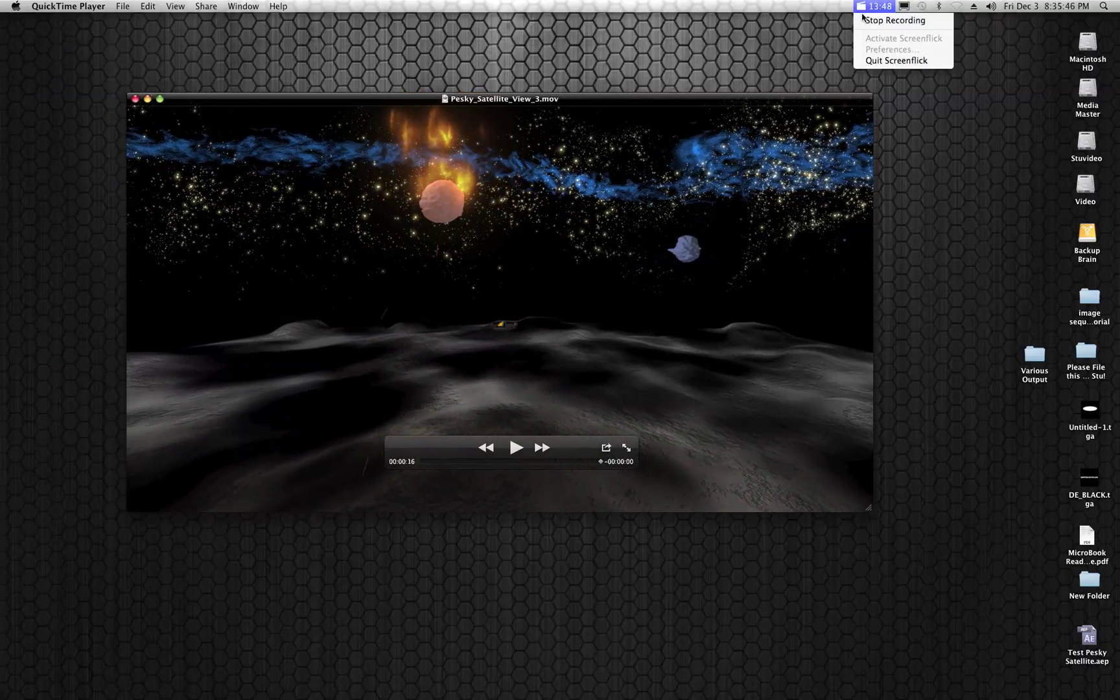